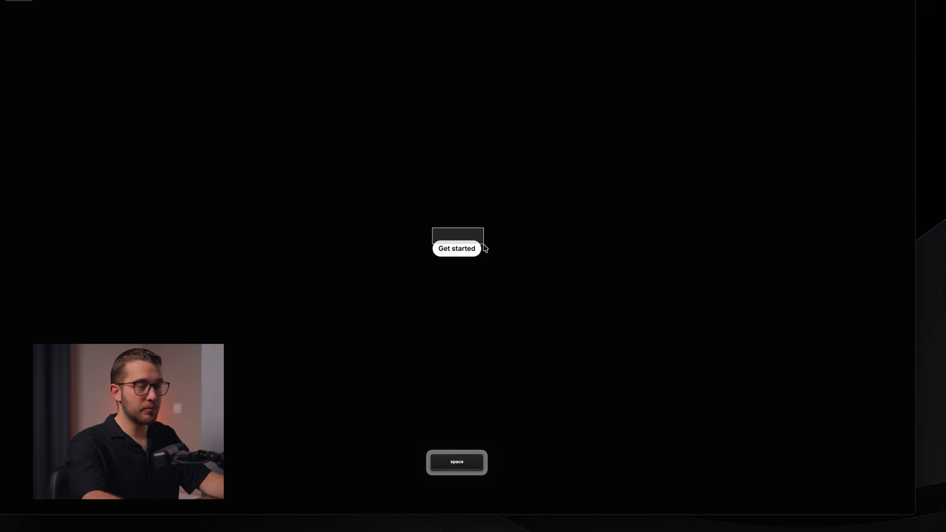
Step: Restore the editor interface, select the Get started text layer and preview the button
{"action": "key", "text": "Escape"}
{"action": "key", "text": "super+backslash"}
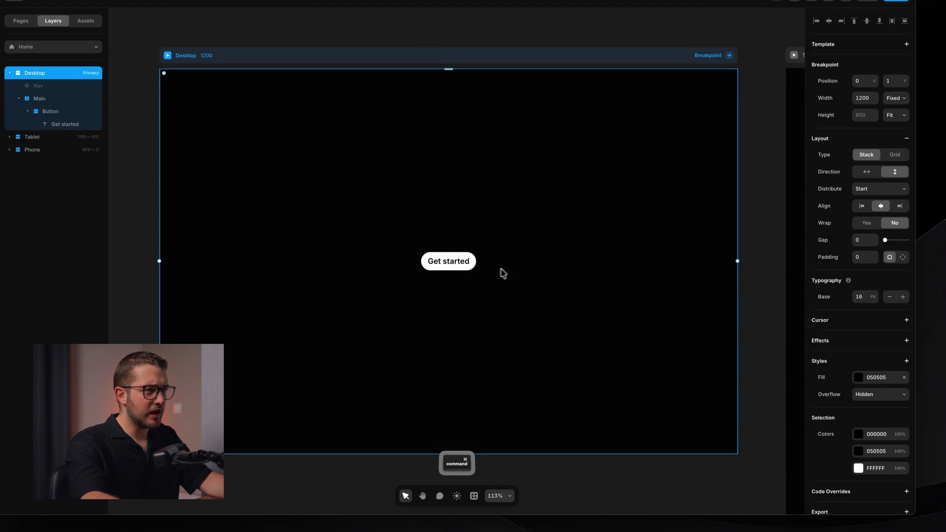
{"action": "left_click", "coordinate": [469, 267], "text": "super"}
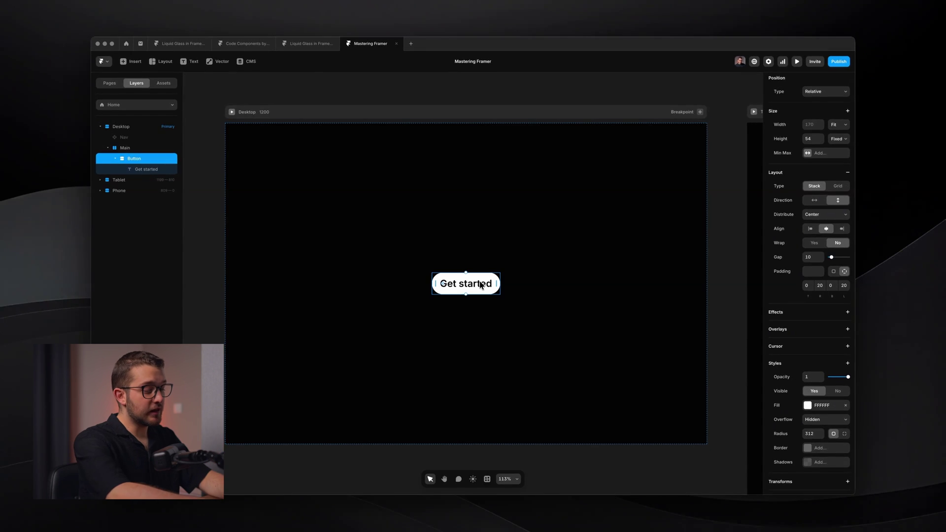
{"action": "key", "text": "super+p"}
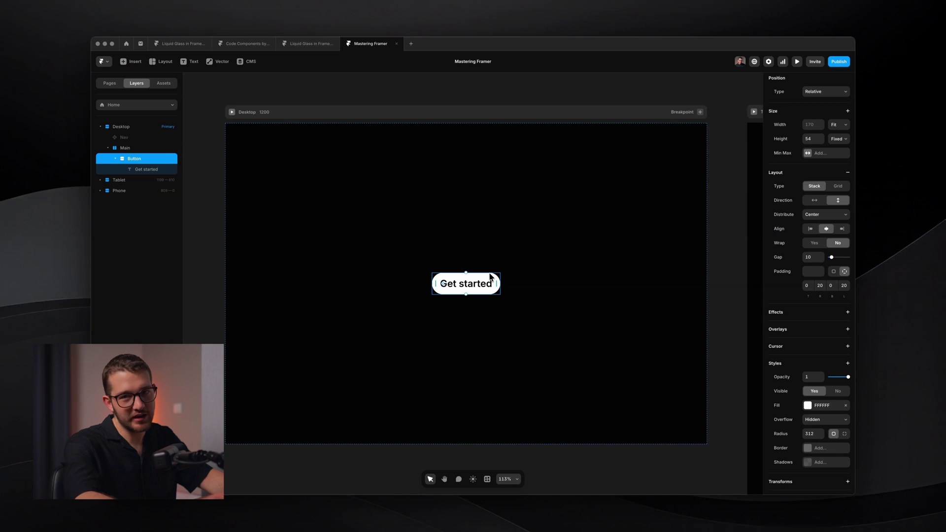
Step: Wrap the button in a new frame named 'Button' and rename the inner layer 'Content'
{"action": "key", "text": "super+Return"}
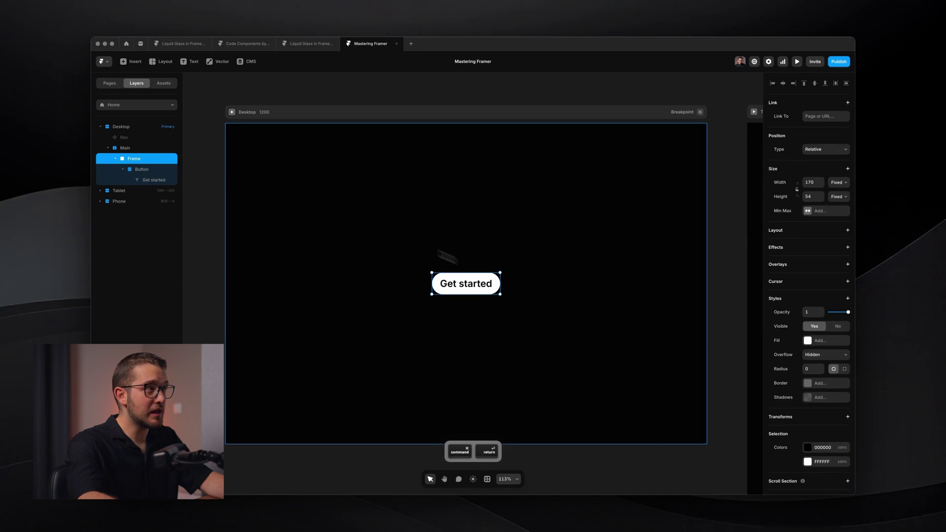
{"action": "key", "text": "super+r"}
{"action": "type", "text": "Button"}
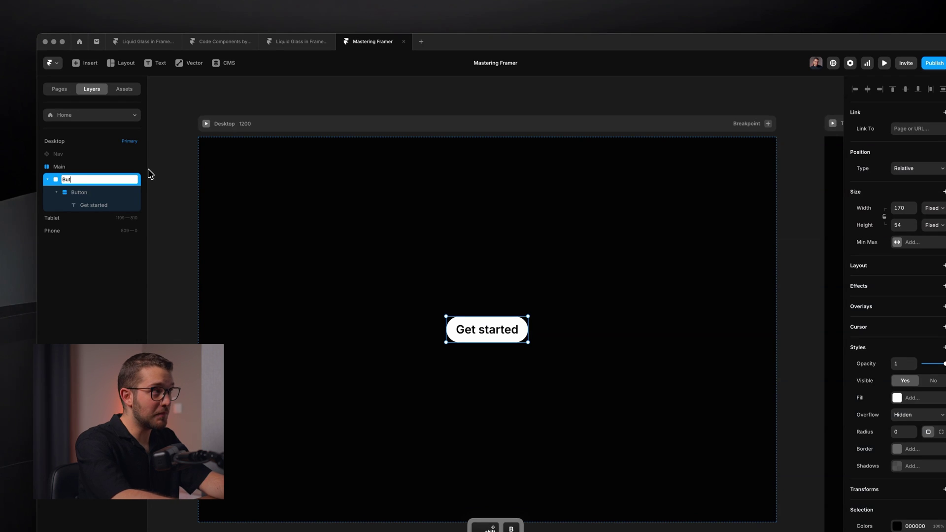
{"action": "double_click", "coordinate": [111, 199]}
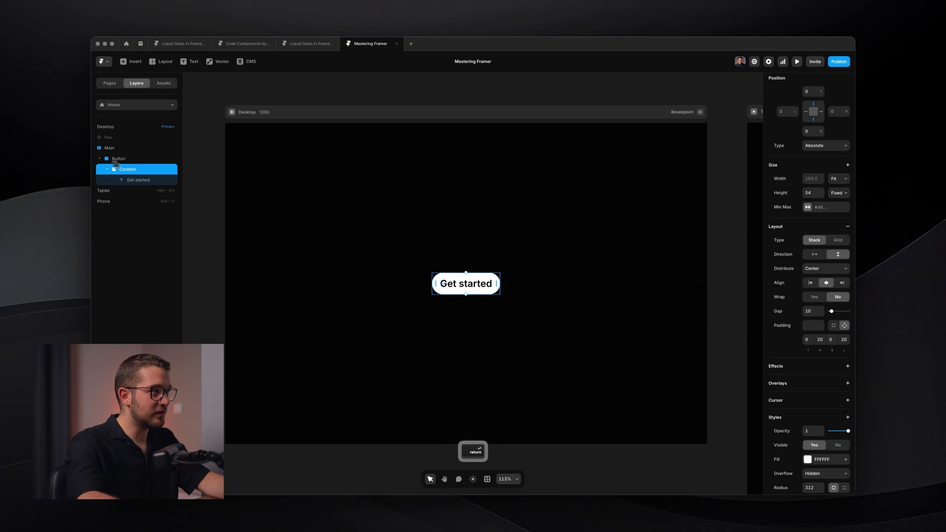
Step: Test-nudge the Content layer 30 px down and back, then make Button a component
{"action": "key", "text": "Escape"}
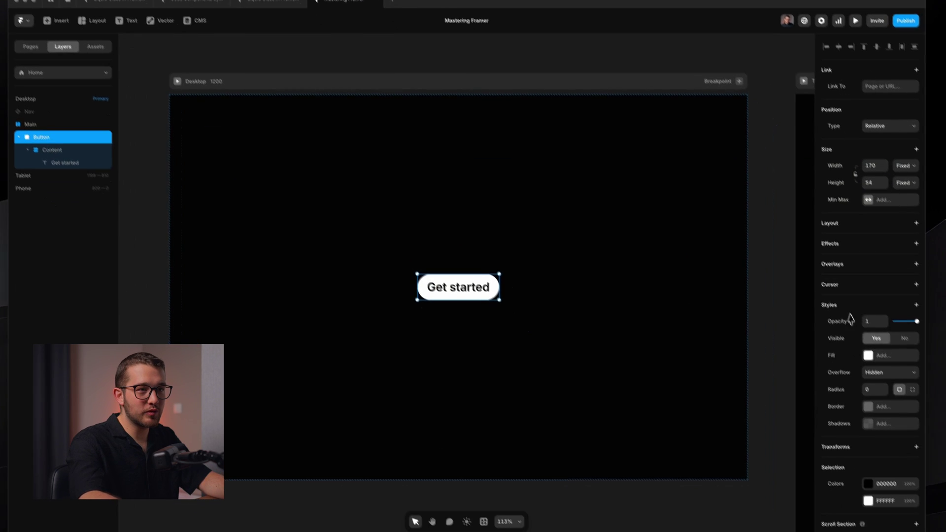
{"action": "left_click", "coordinate": [92, 151]}
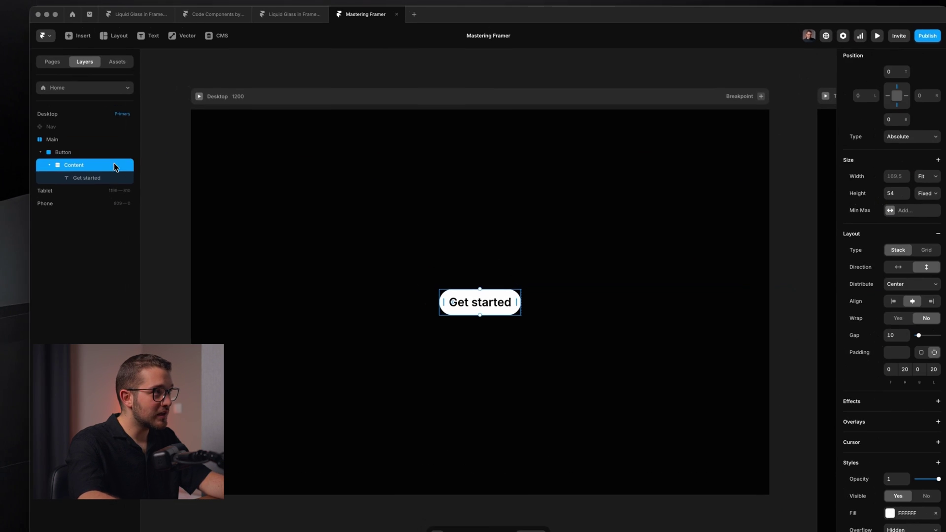
{"action": "key", "text": "shift+Down"}
{"action": "key", "text": "shift+Down"}
{"action": "key", "text": "shift+Down"}
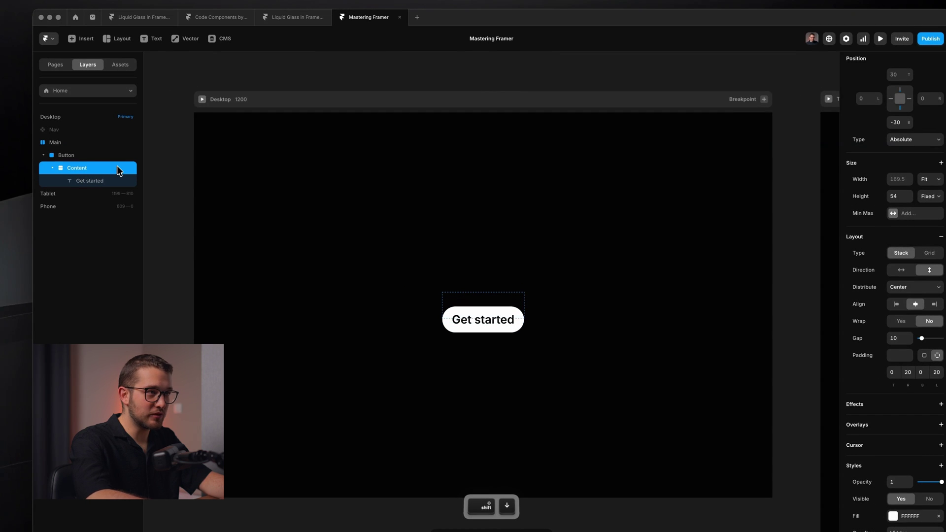
{"action": "key", "text": "shift+Up"}
{"action": "key", "text": "shift+Up"}
{"action": "key", "text": "shift+Up"}
{"action": "left_click", "coordinate": [111, 153], "text": "alt+super"}
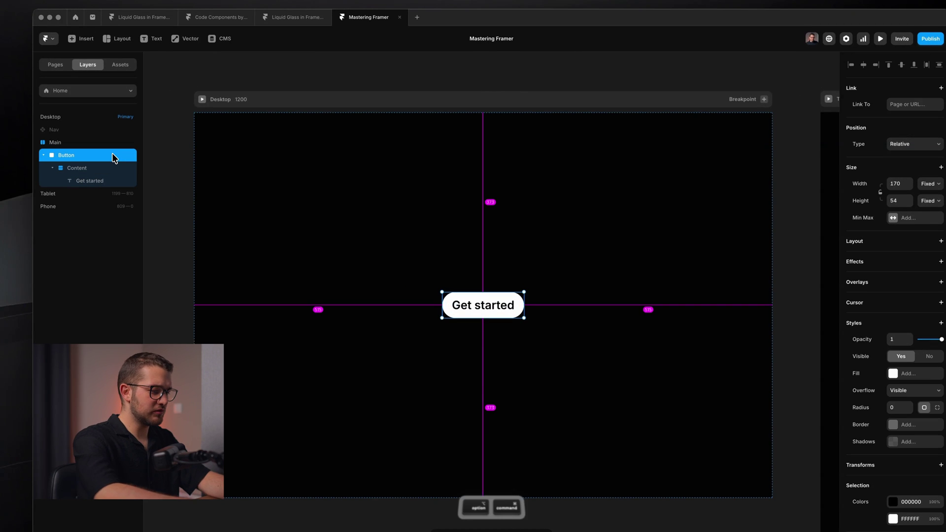
{"action": "key", "text": "alt+super+k"}
{"action": "key", "text": "Return"}
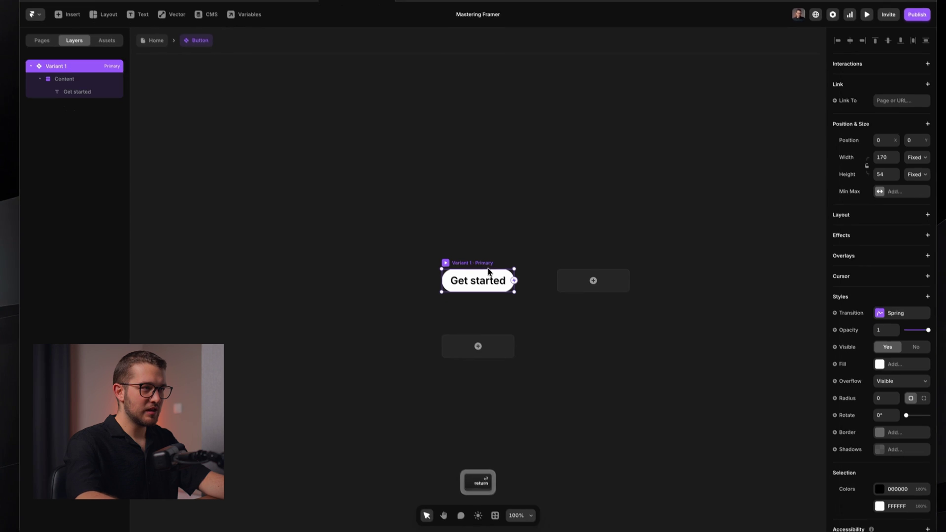
Step: Add a Hover variant with its content shifted 20 px up, and preview it
{"action": "left_click", "coordinate": [487, 351]}
{"action": "left_click", "coordinate": [507, 365]}
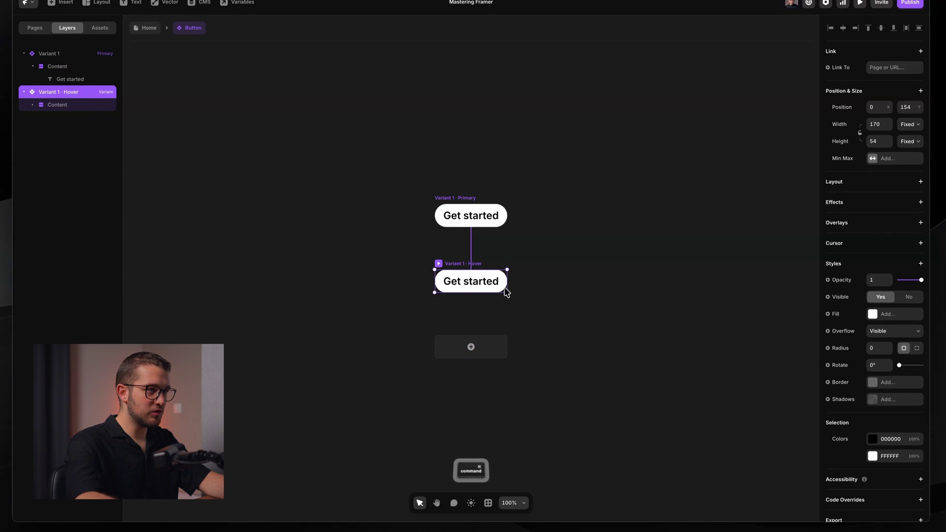
{"action": "left_click", "coordinate": [506, 291], "text": "super"}
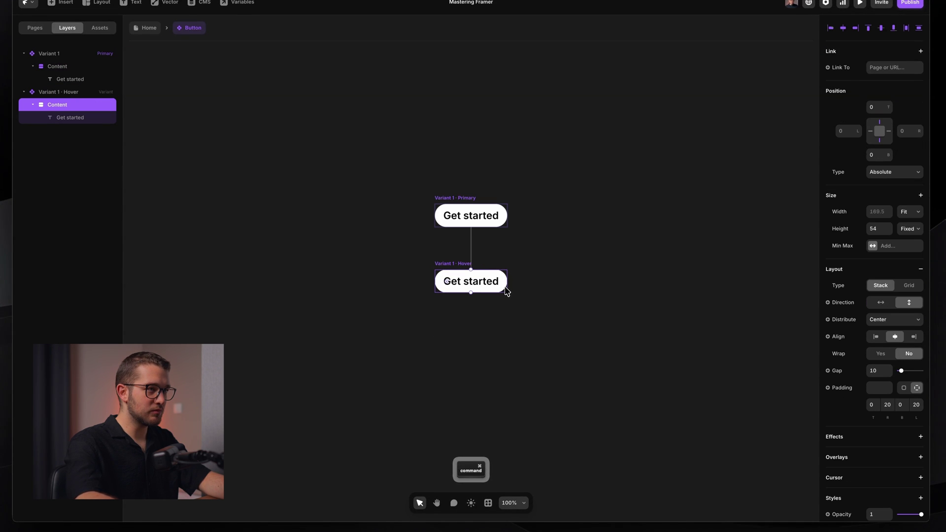
{"action": "key", "text": "shift+Up"}
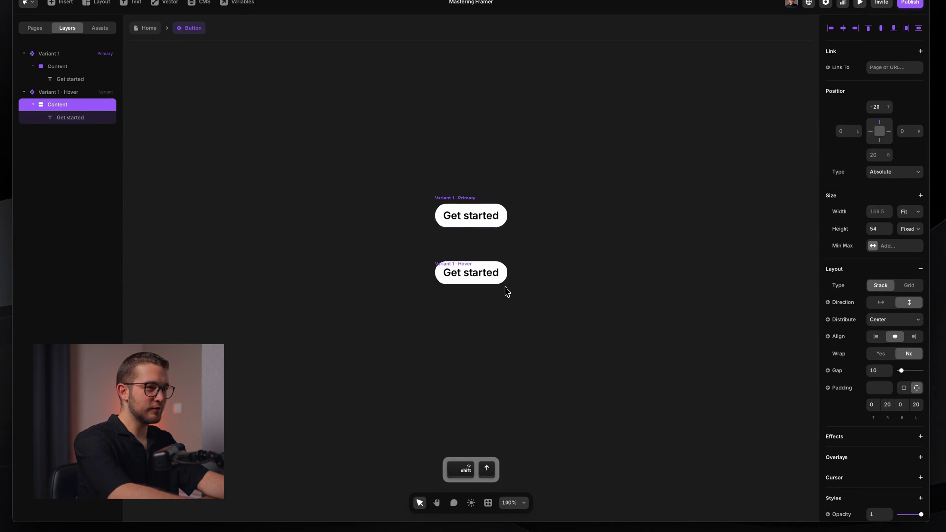
{"action": "key", "text": "super+backslash"}
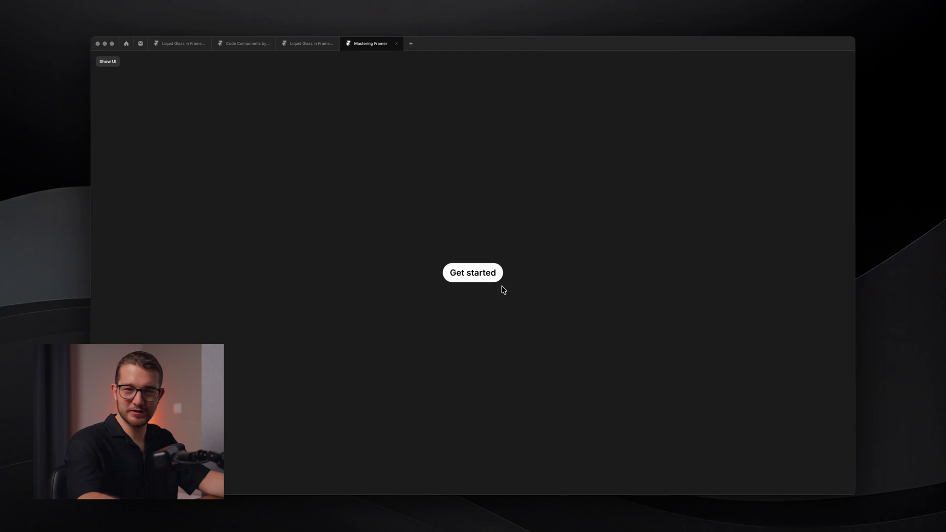
{"action": "key", "text": "Escape"}
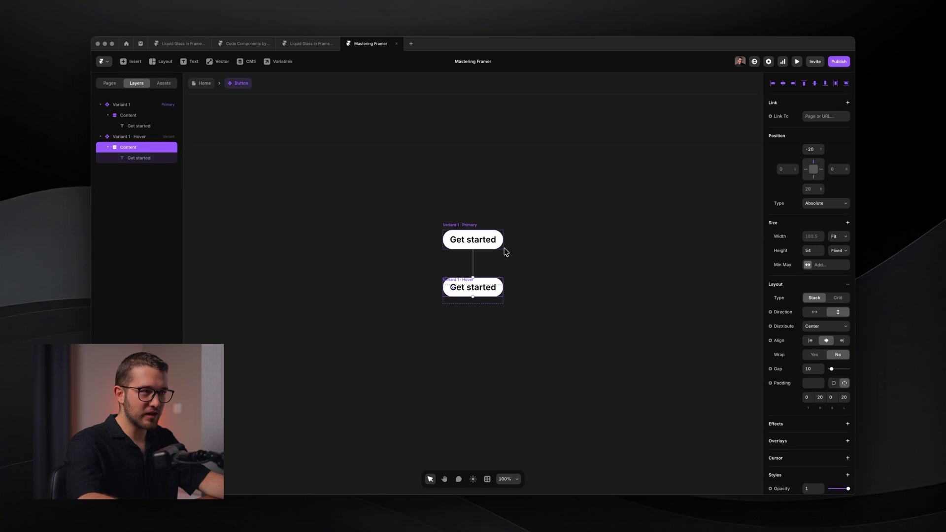
Step: Test-edit the primary variant's label text, then undo back to 'Get started'
{"action": "left_click", "coordinate": [473, 225]}
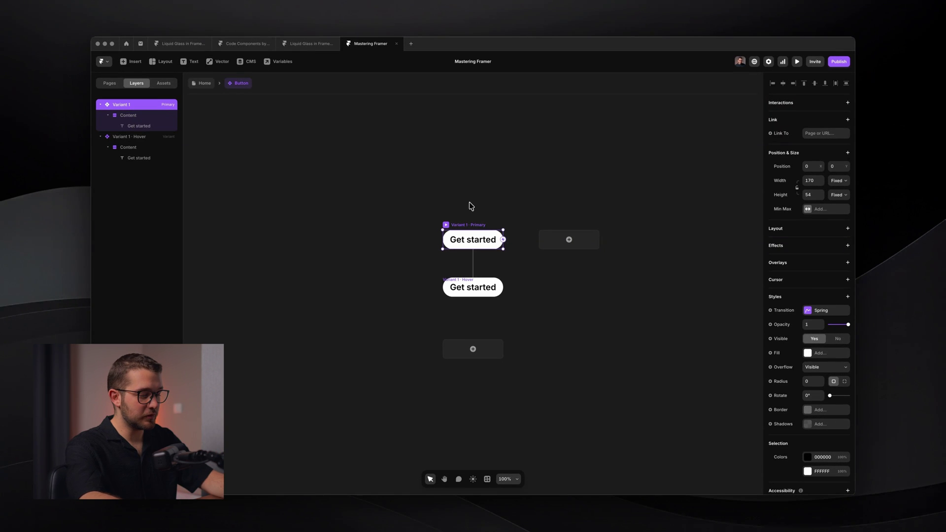
{"action": "double_click", "coordinate": [481, 240]}
{"action": "type", "text": "asdasdasd"}
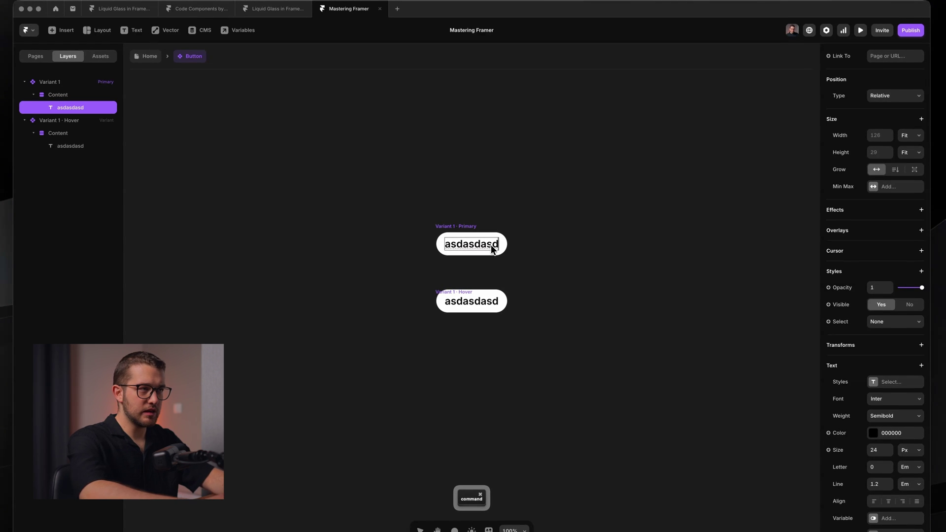
{"action": "key", "text": "super+z"}
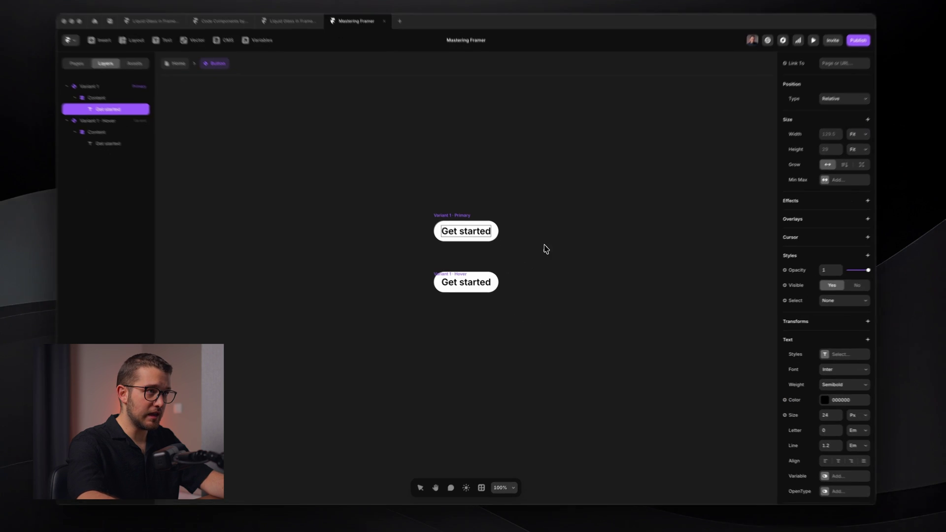
Step: Bind the label text to a new plain-text Title variable and return to the Home page
{"action": "left_click", "coordinate": [477, 239], "text": "super"}
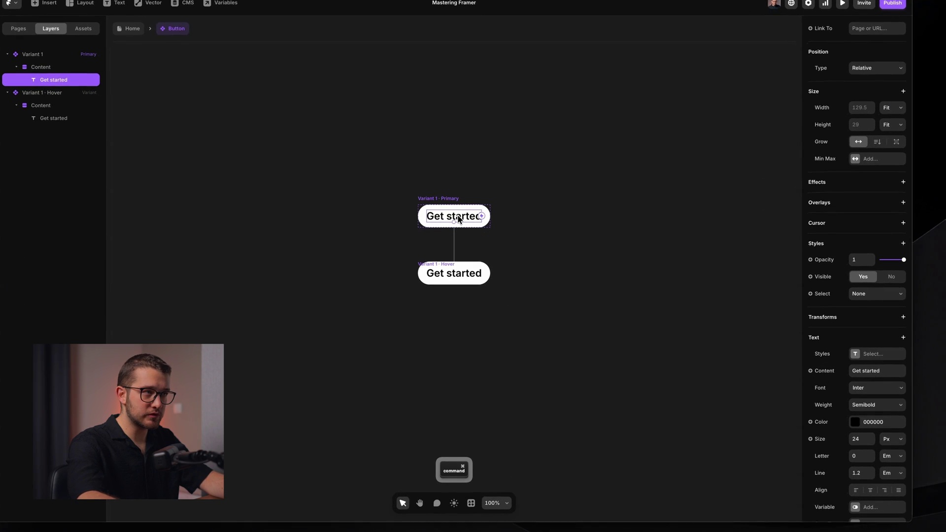
{"action": "left_click", "coordinate": [831, 374]}
{"action": "left_click", "coordinate": [769, 384]}
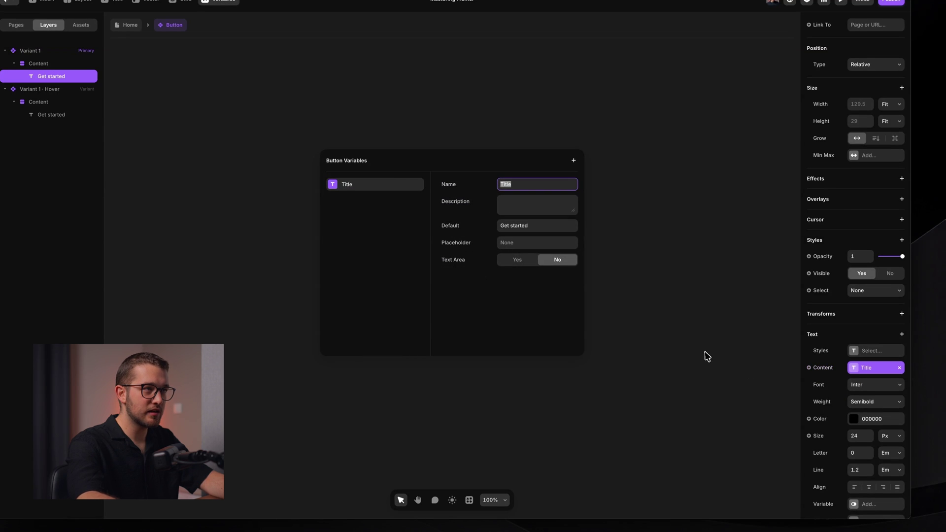
{"action": "key", "text": "Return"}
{"action": "left_click", "coordinate": [138, 41]}
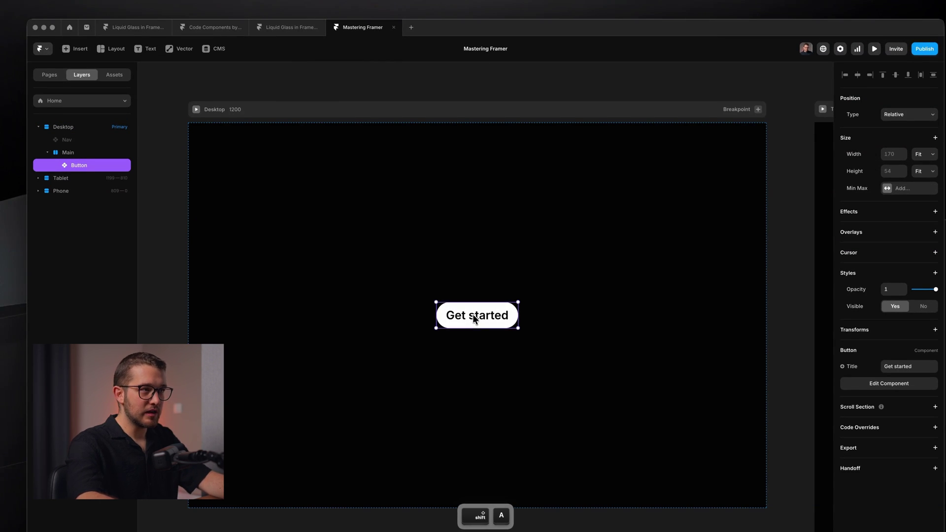
Step: Duplicate the Button instance and set the copy's Title to 'Buy'
{"action": "key", "text": "super+d"}
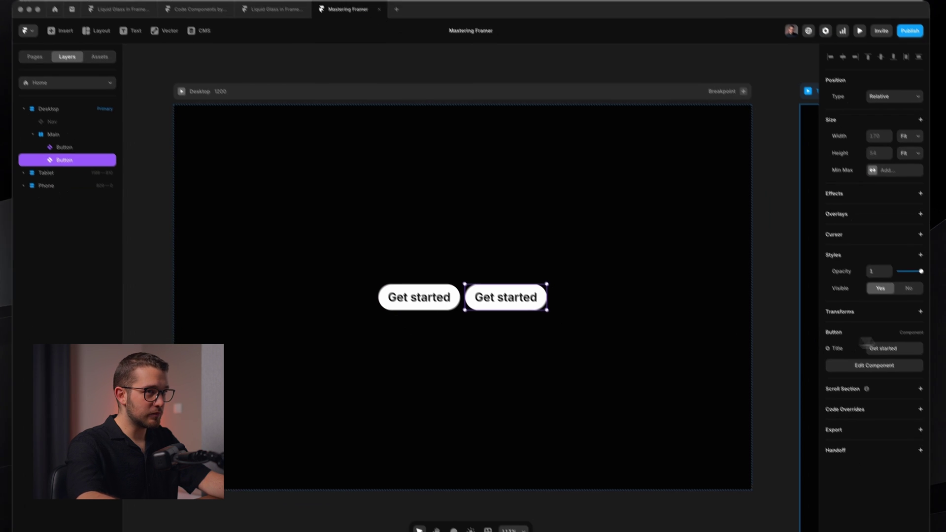
{"action": "left_click", "coordinate": [903, 367]}
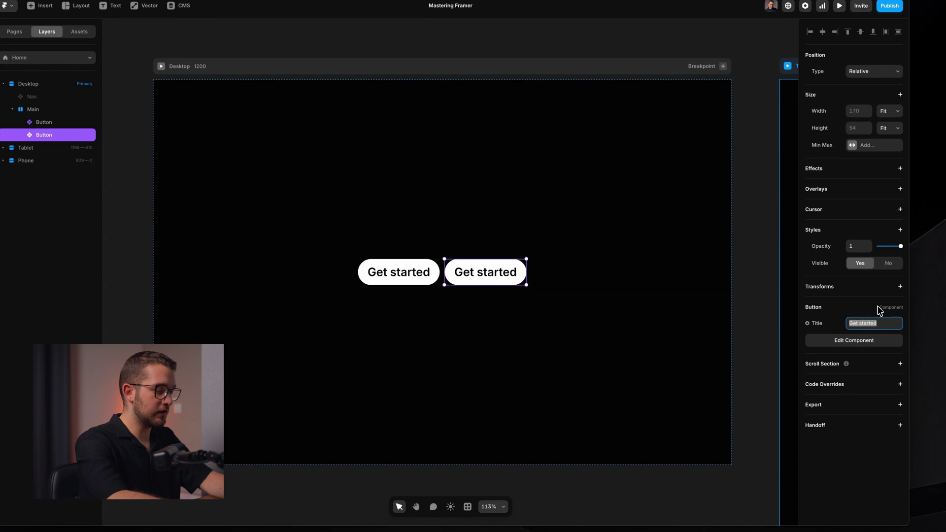
{"action": "type", "text": "Buy "}
{"action": "type", "text": "now"}
{"action": "key", "text": "BackSpace"}
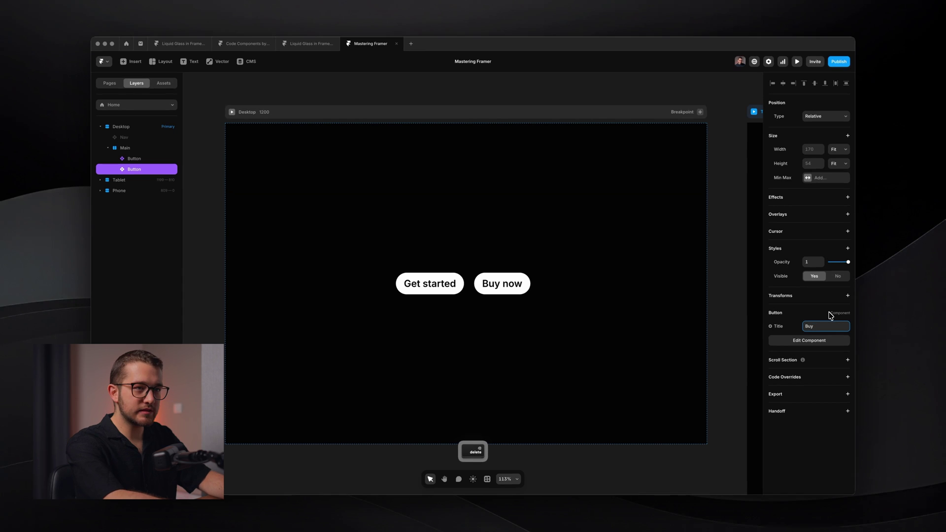
{"action": "key", "text": "Return"}
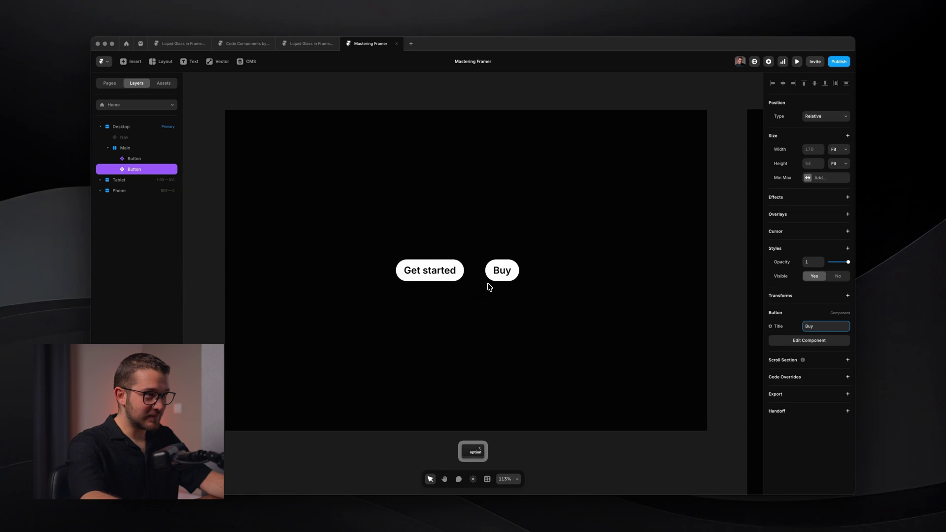
Step: Select the Main stack holding both buttons, then the Buy instance
{"action": "scroll", "coordinate": [508, 281], "scroll_direction": "up", "scroll_amount": 5}
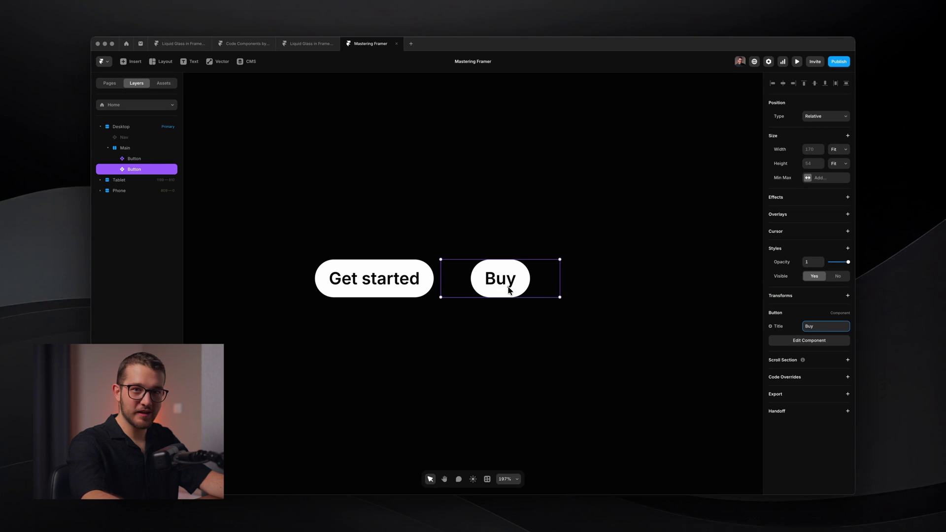
{"action": "left_click", "coordinate": [473, 317]}
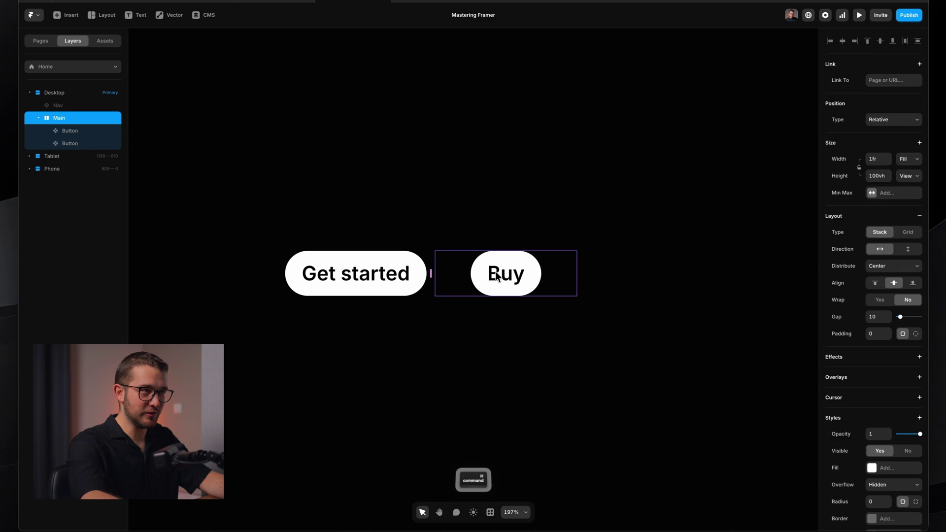
{"action": "left_click", "coordinate": [493, 281], "text": "super"}
Step: Preview the canvas without UI, then try narrowing the Buy button to 86 px and undo it
{"action": "key", "text": "super+backslash"}
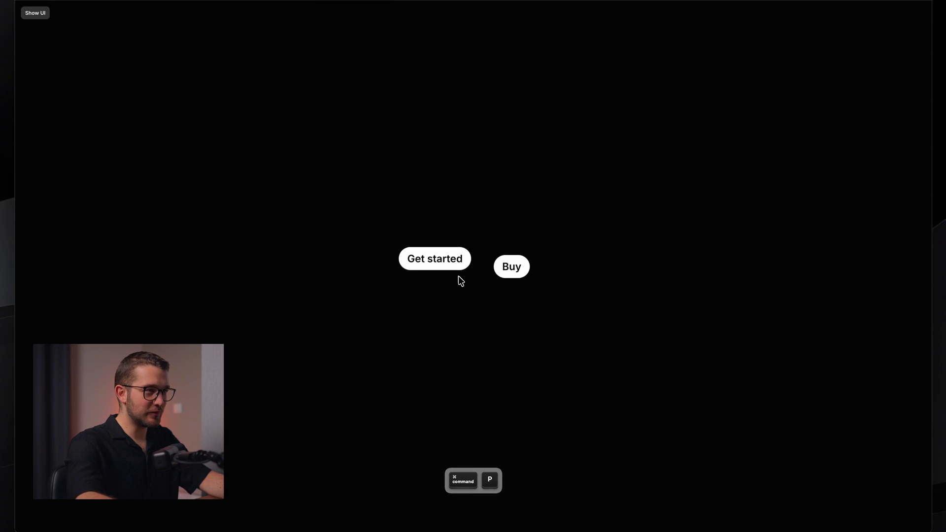
{"action": "key", "text": "Escape"}
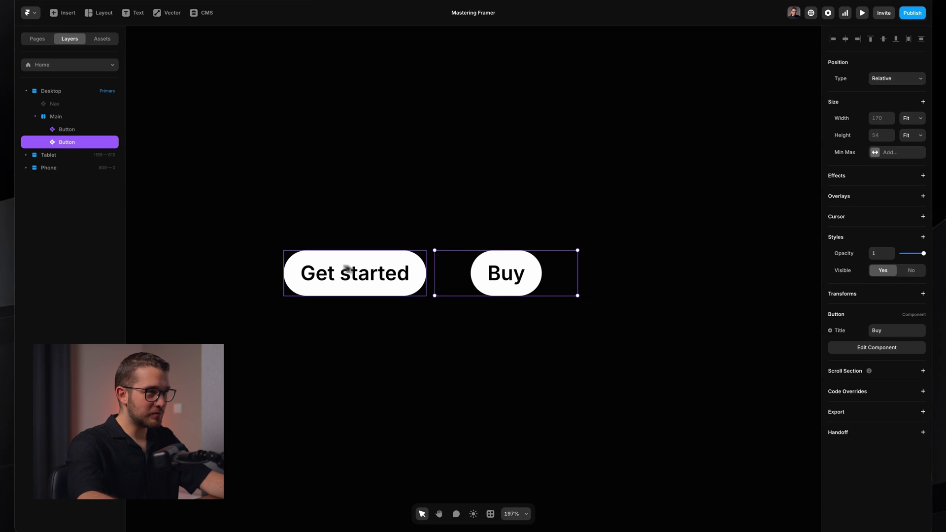
{"action": "left_click_drag", "start_coordinate": [578, 272], "coordinate": [544, 274]}
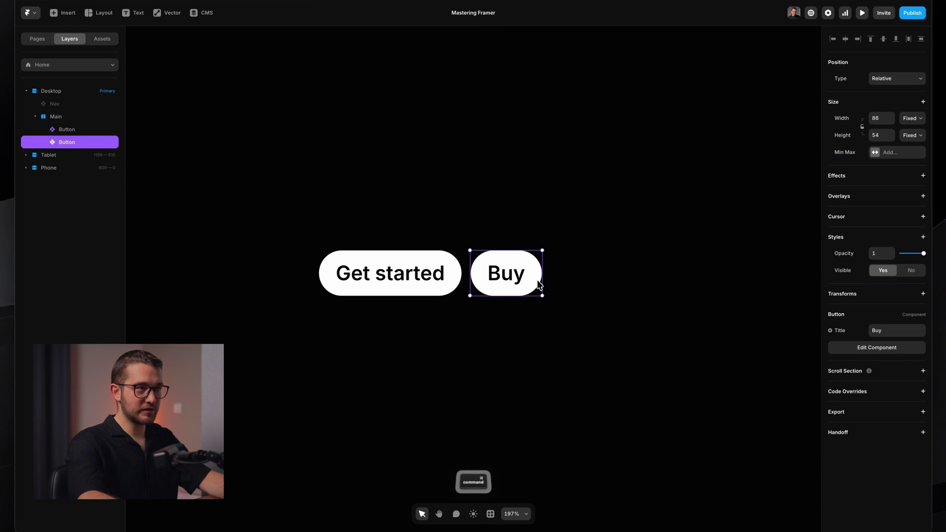
{"action": "key", "text": "super+z"}
Step: Check the Buy instance's width sizing options and open the Button component for editing
{"action": "left_click", "coordinate": [920, 118]}
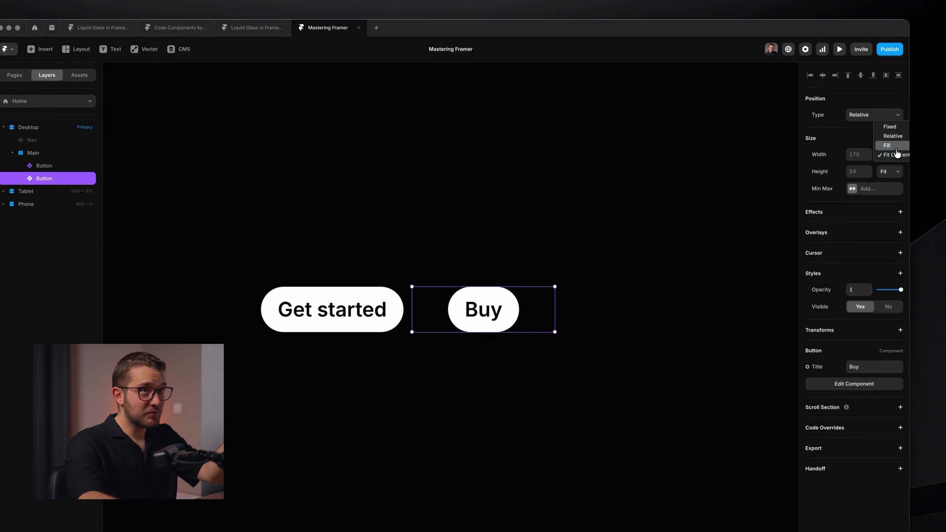
{"action": "left_click", "coordinate": [895, 155]}
{"action": "double_click", "coordinate": [496, 309]}
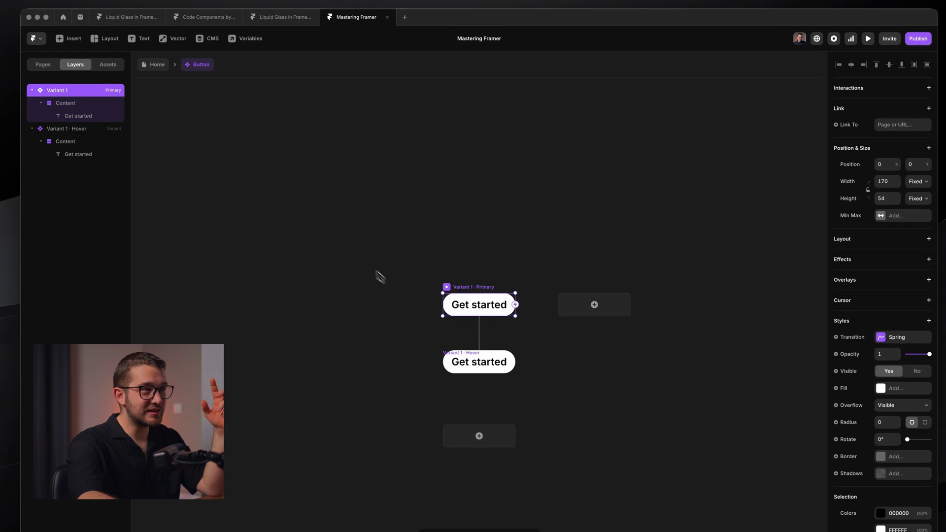
Step: Move the Hover variant's Content frame 20 px vertically, then return to the Home page
{"action": "left_click", "coordinate": [68, 104]}
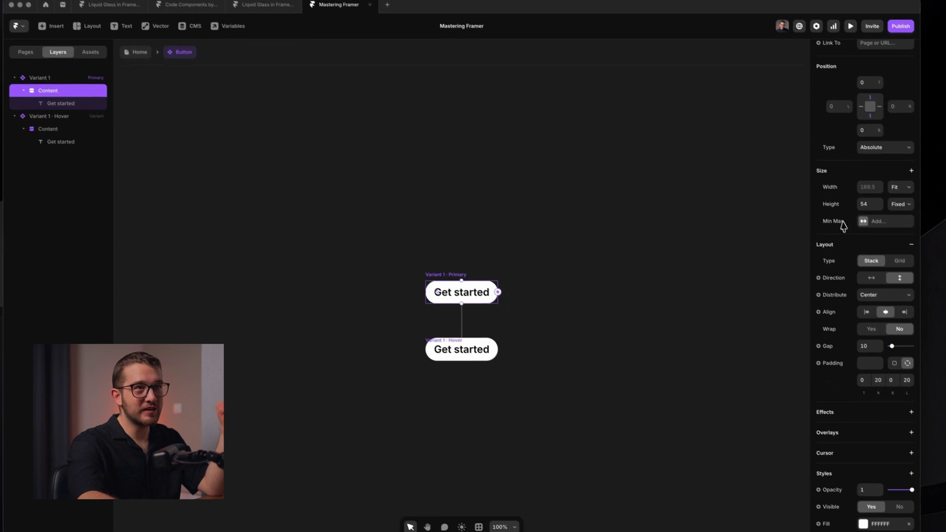
{"action": "left_click", "coordinate": [94, 116]}
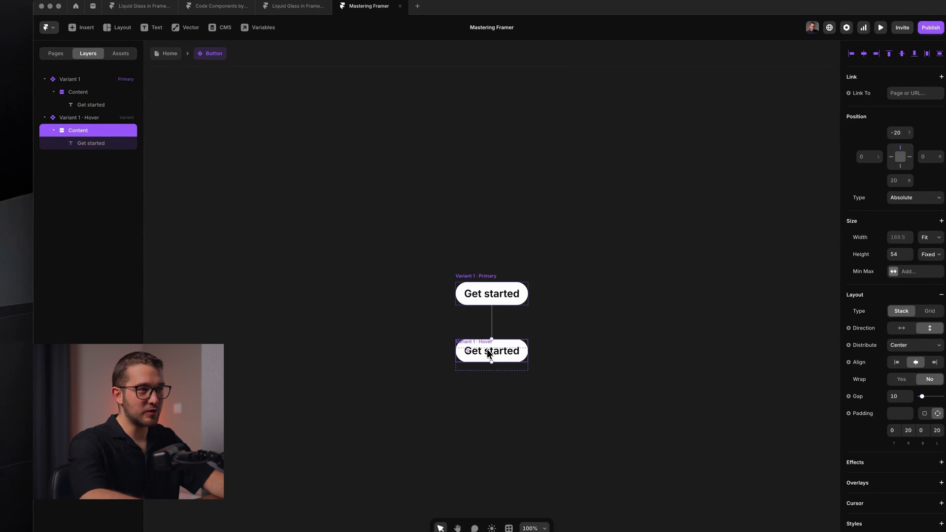
{"action": "key", "text": "shift+Down"}
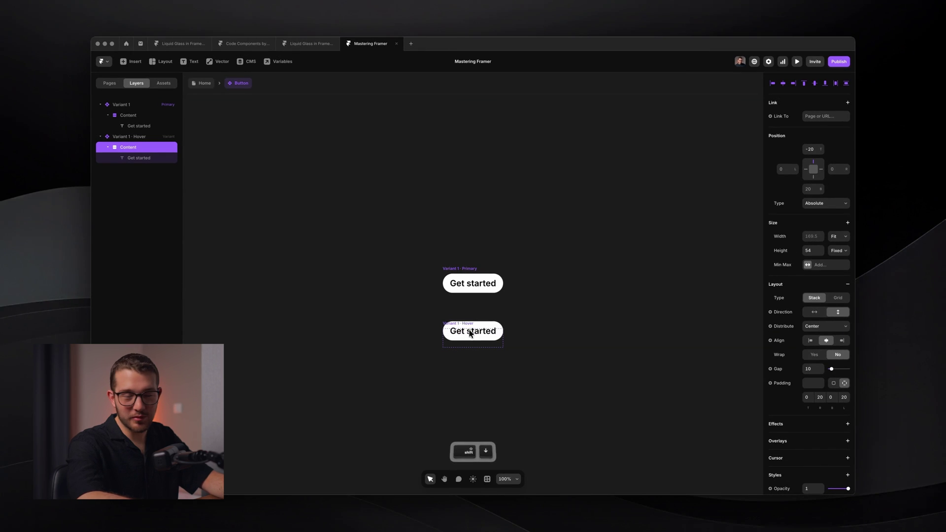
{"action": "key", "text": "shift+Down"}
{"action": "left_click", "coordinate": [510, 310]}
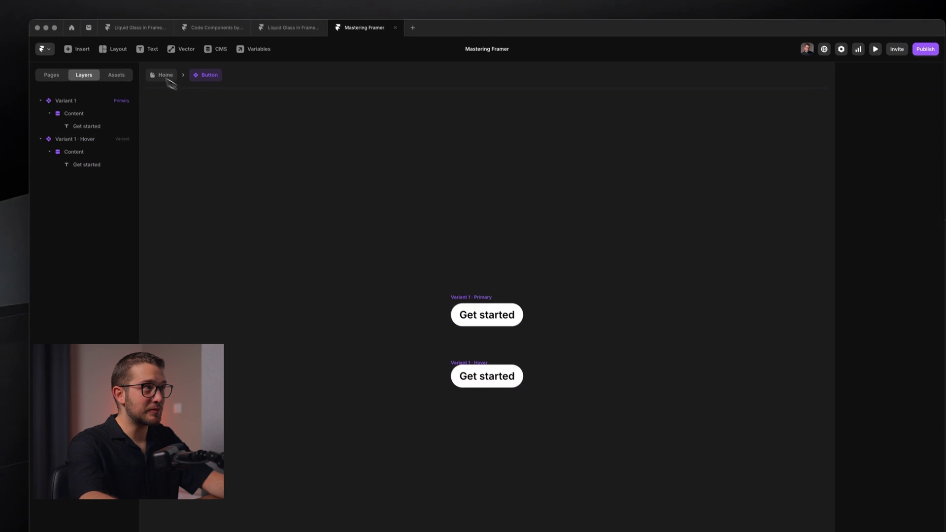
{"action": "left_click", "coordinate": [166, 72]}
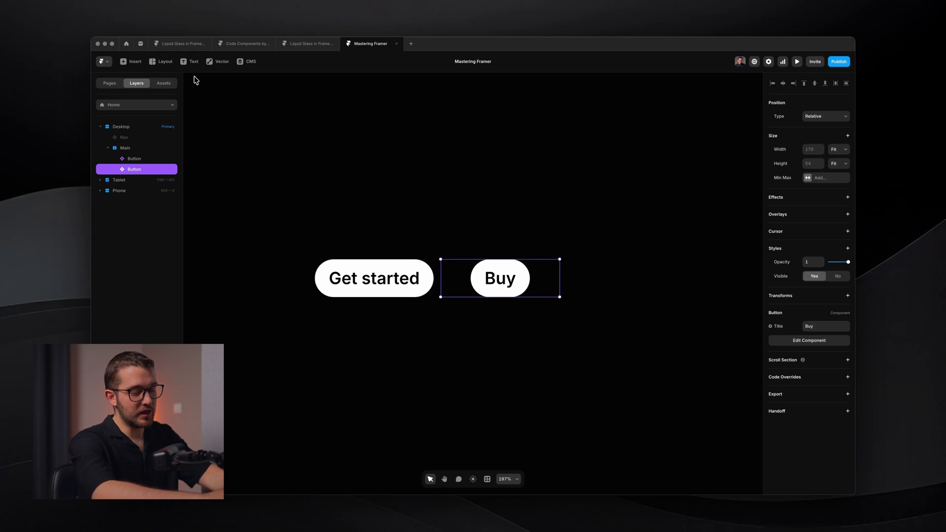
Step: Undo the recent changes back to the plain Get started button on Home
{"action": "key", "text": "space"}
{"action": "key", "text": "super+z"}
{"action": "key", "text": "super+z"}
{"action": "key", "text": "super+z"}
{"action": "key", "text": "super+z"}
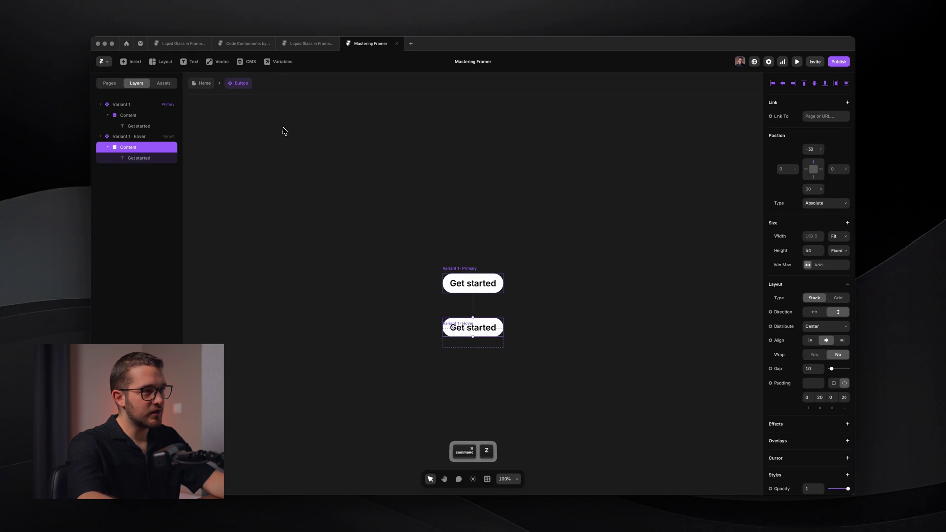
{"action": "key", "text": "super+z"}
{"action": "key", "text": "super+z"}
{"action": "key", "text": "super+z"}
{"action": "key", "text": "super+z"}
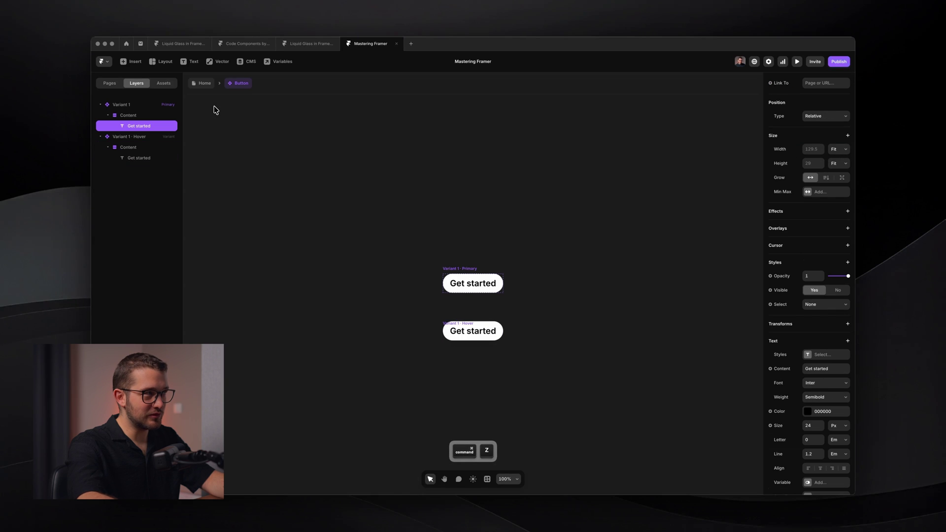
{"action": "key", "text": "super+z"}
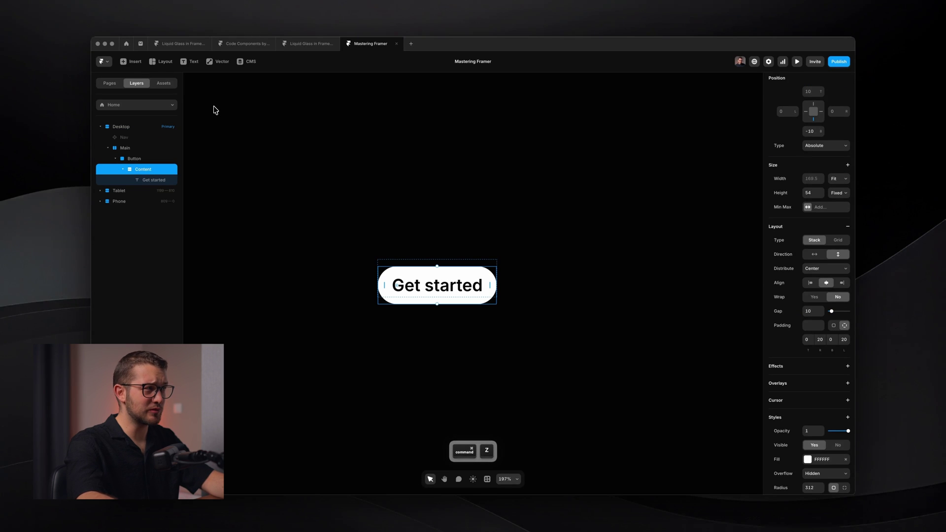
Step: Centre the Content frame vertically inside the Button frame, then reselect Button
{"action": "key", "text": "alt+v"}
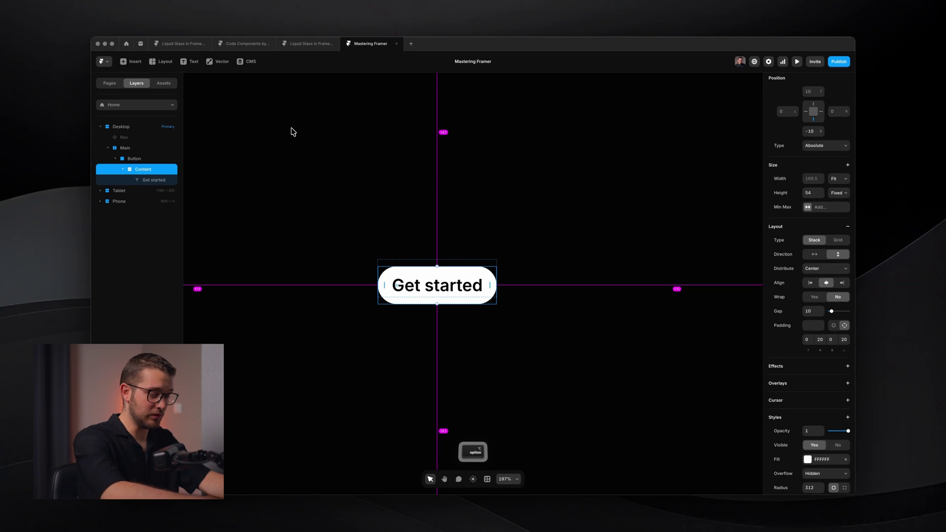
{"action": "left_click", "coordinate": [162, 160]}
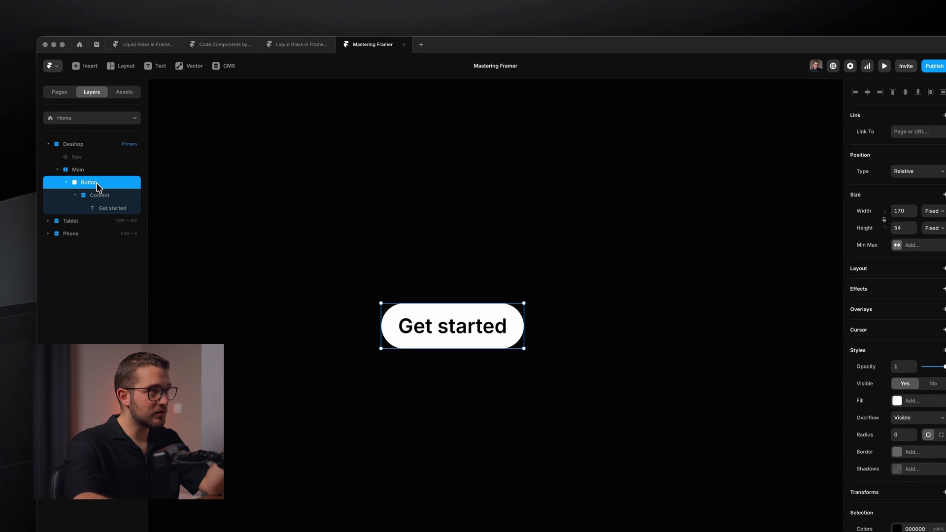
{"action": "left_click", "coordinate": [105, 199]}
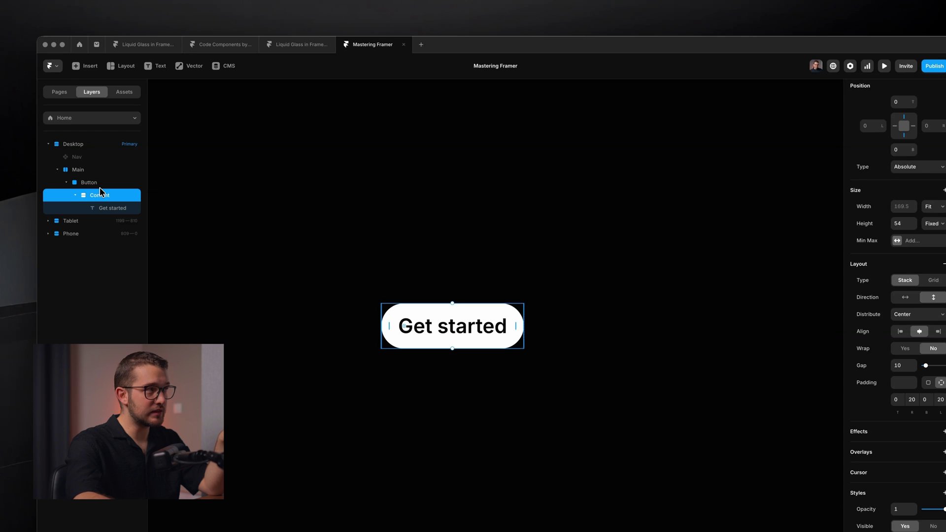
{"action": "left_click", "coordinate": [100, 186]}
{"action": "left_click", "coordinate": [105, 197]}
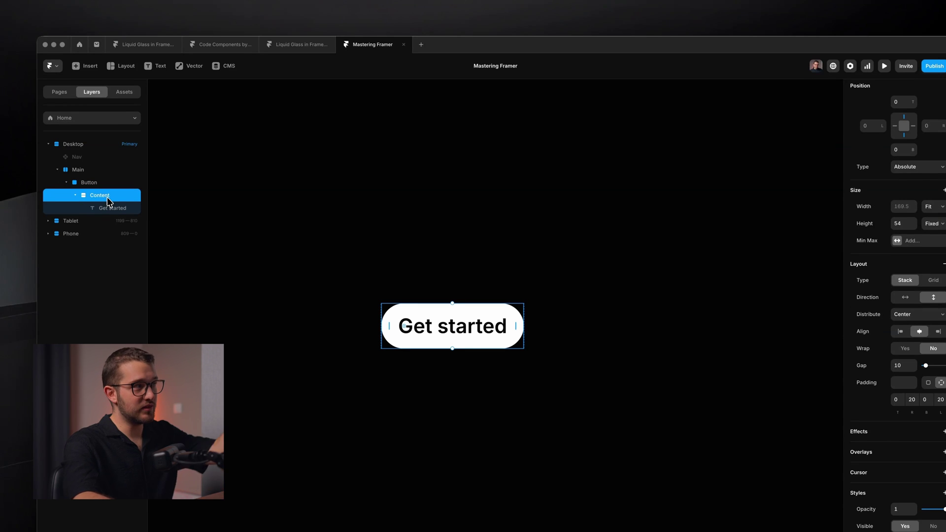
{"action": "key", "text": "shift+Down"}
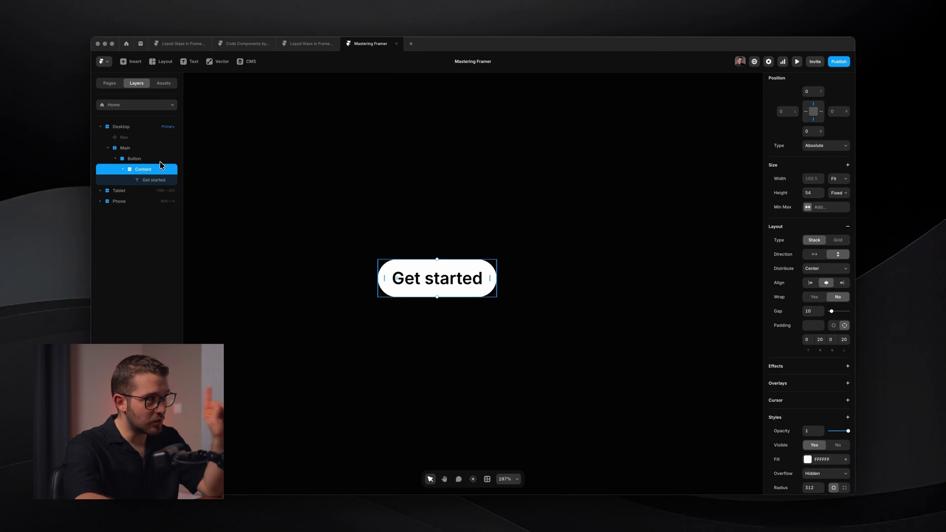
{"action": "left_click", "coordinate": [153, 160]}
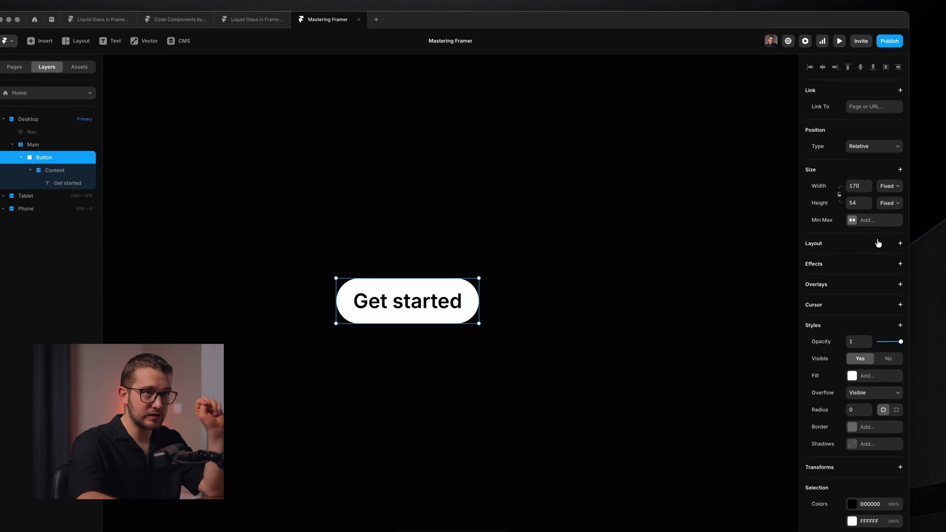
Step: Add a stack layout to the Button frame and set its width and height to Fit Content
{"action": "left_click", "coordinate": [900, 243]}
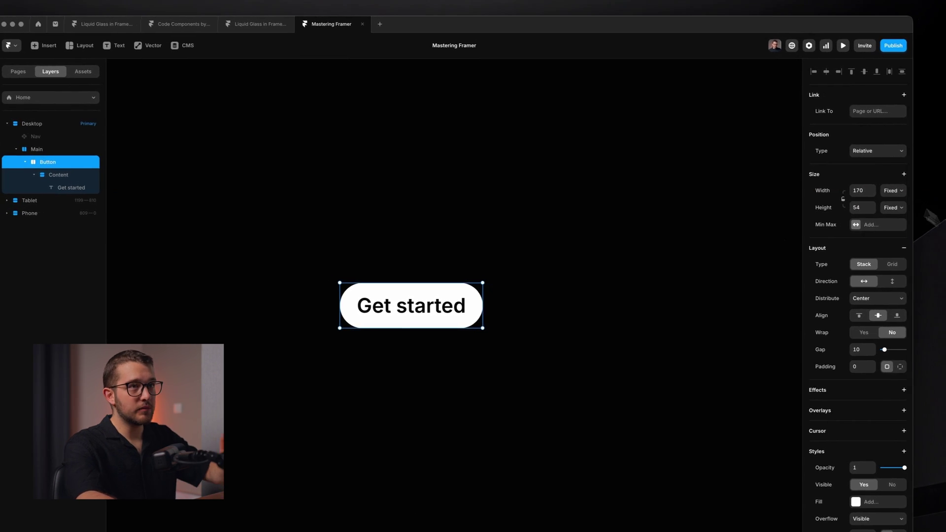
{"action": "left_click", "coordinate": [888, 186]}
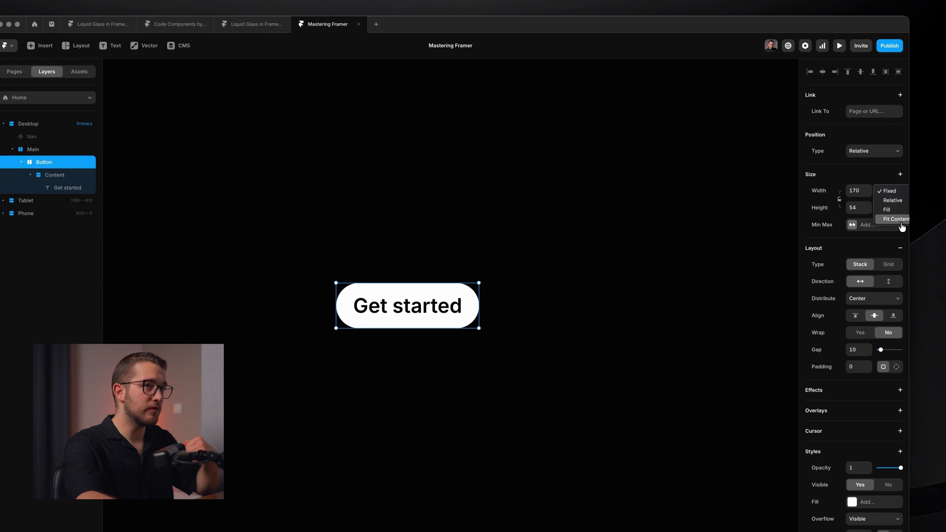
{"action": "left_click", "coordinate": [901, 213]}
{"action": "left_click", "coordinate": [897, 237]}
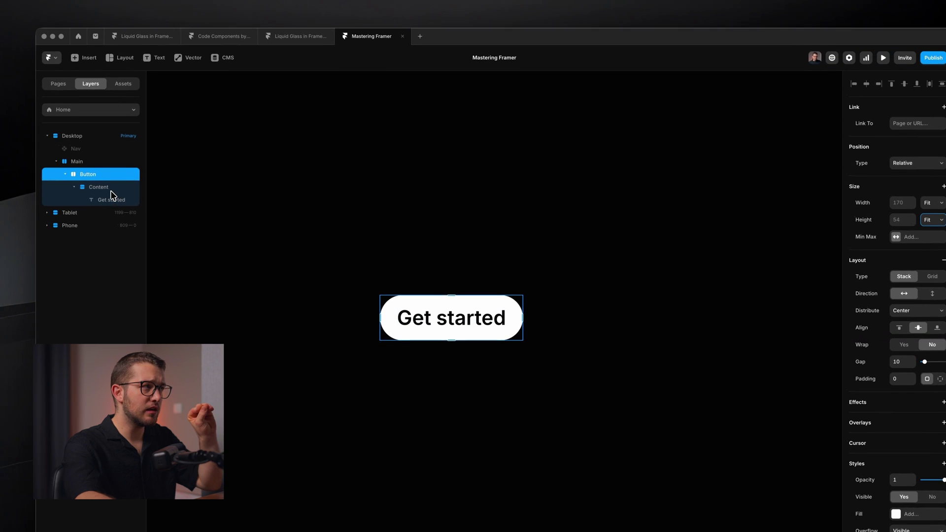
{"action": "left_click", "coordinate": [112, 190]}
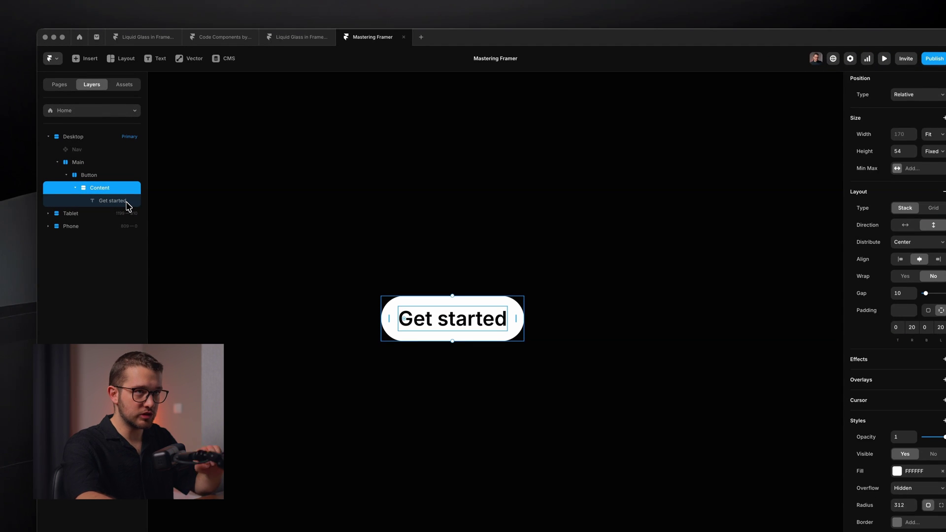
{"action": "left_click", "coordinate": [114, 179]}
{"action": "key", "text": "alt"}
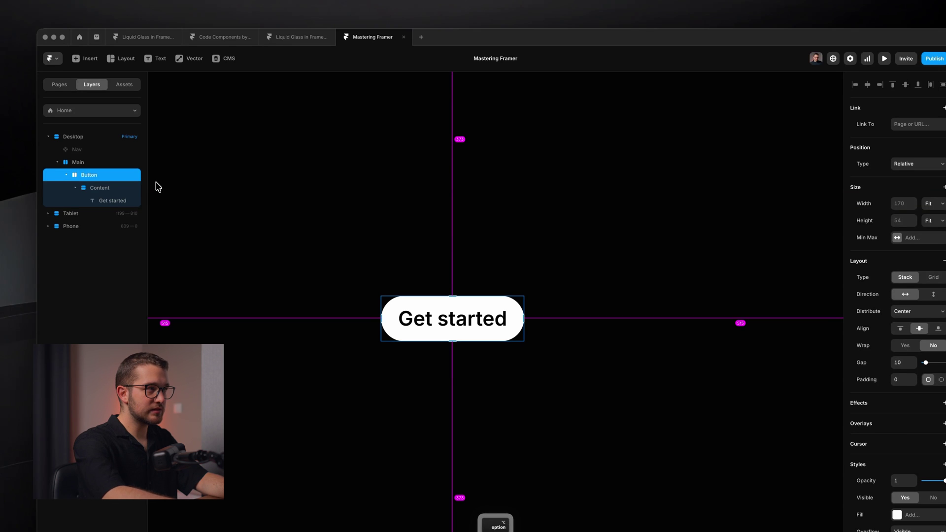
Step: Create the Button component and rename its primary variant 'Default'
{"action": "key", "text": "super+alt+k"}
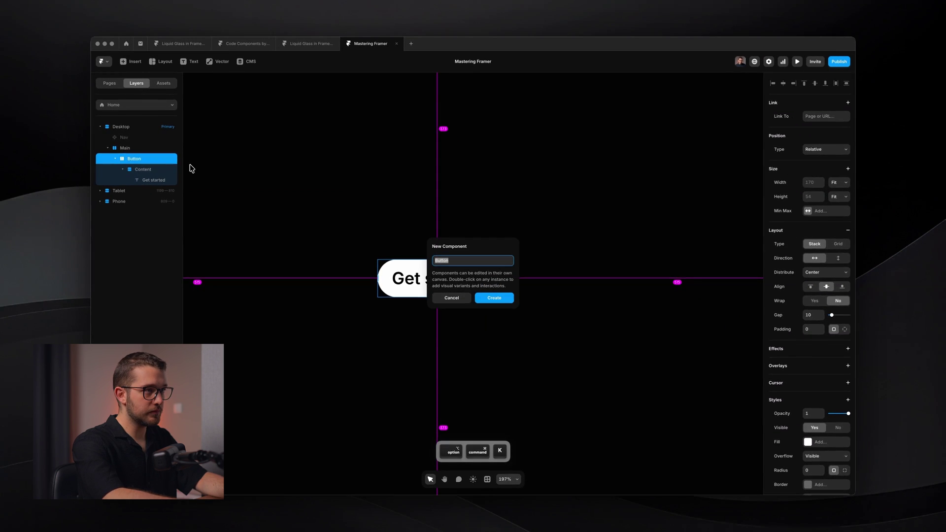
{"action": "key", "text": "Return"}
{"action": "double_click", "coordinate": [451, 270]}
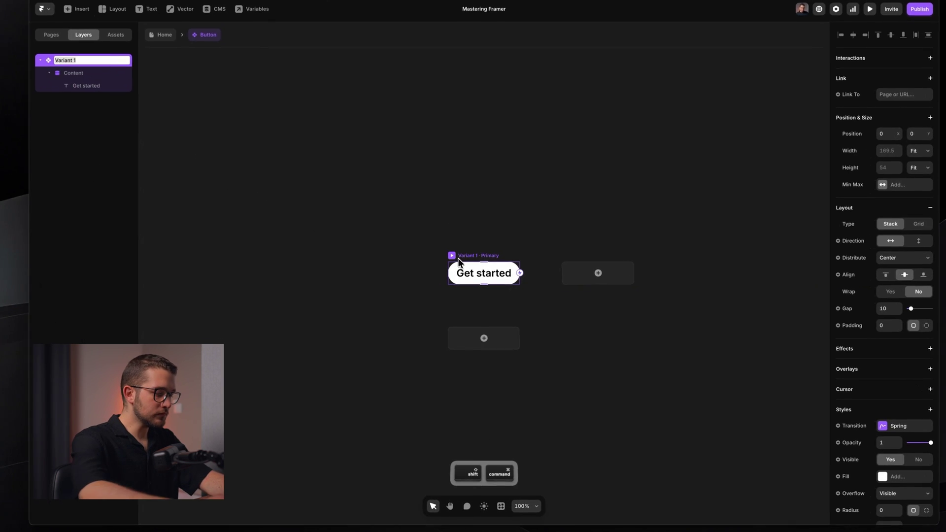
{"action": "type", "text": "Default"}
{"action": "key", "text": "Return"}
Step: Add a Hover variant beneath the Default variant
{"action": "key", "text": "alt"}
{"action": "left_click", "coordinate": [502, 274]}
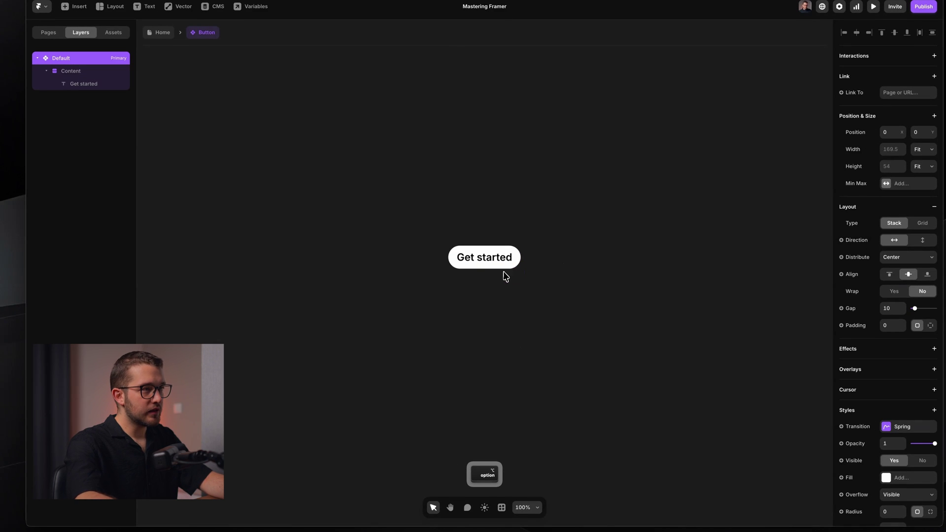
{"action": "scroll", "coordinate": [506, 276], "scroll_direction": "up", "scroll_amount": 3}
{"action": "scroll", "coordinate": [504, 276], "scroll_direction": "down", "scroll_amount": 3}
{"action": "left_click", "coordinate": [503, 402]}
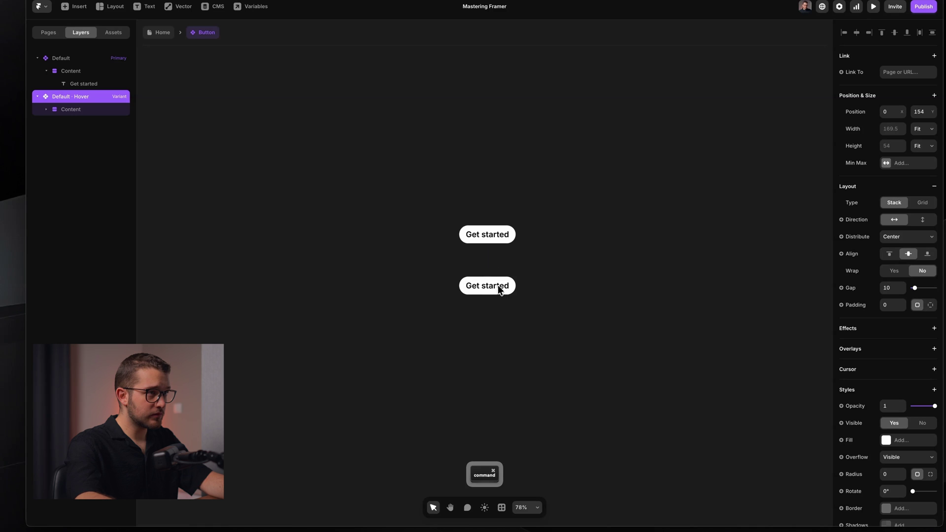
{"action": "scroll", "coordinate": [498, 286], "scroll_direction": "up", "scroll_amount": 5}
Step: Make the Hover variant's Content frame absolutely positioned and nudge it upward
{"action": "left_click", "coordinate": [514, 268], "text": "super"}
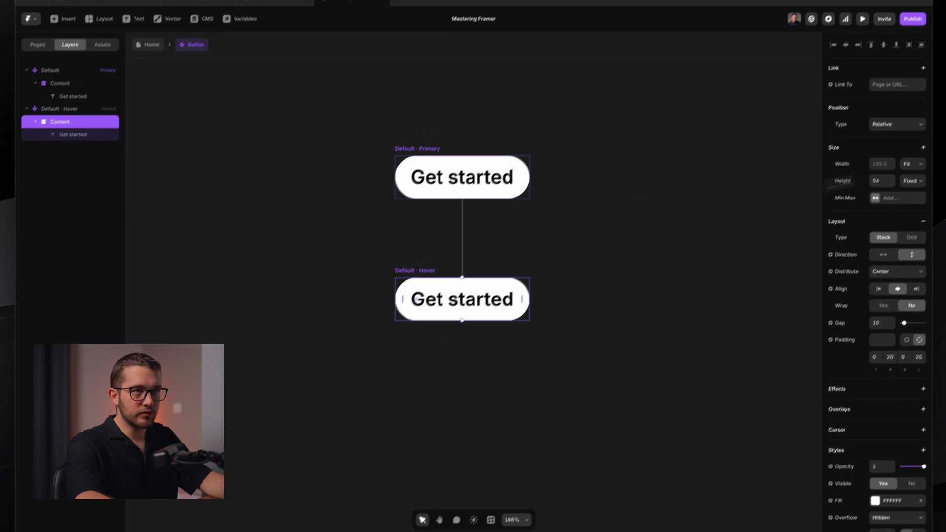
{"action": "left_click", "coordinate": [908, 111]}
{"action": "left_click", "coordinate": [909, 123]}
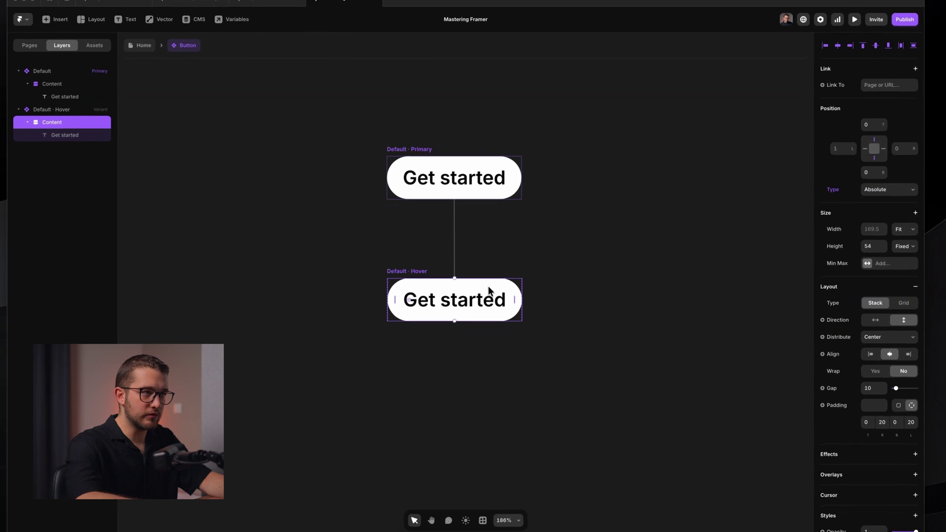
{"action": "key", "text": "shift+Up"}
{"action": "key", "text": "shift+Up"}
{"action": "left_click", "coordinate": [561, 218]}
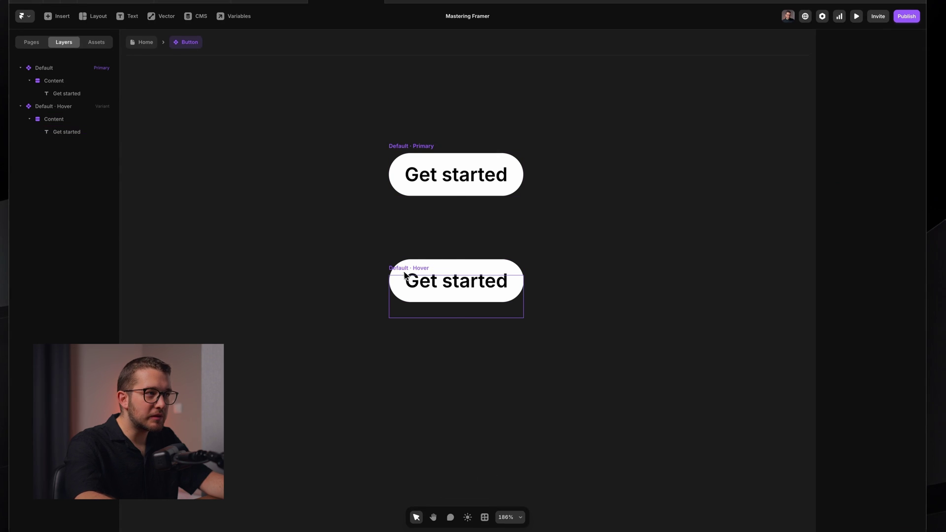
Step: Select the Default · Hover variant and check its width sizing
{"action": "left_click", "coordinate": [481, 262], "text": "super"}
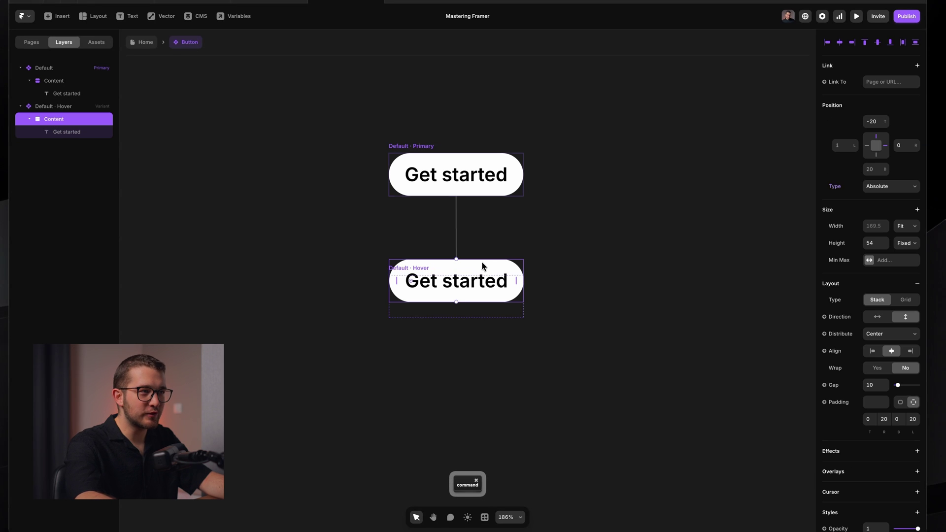
{"action": "left_click", "coordinate": [410, 271]}
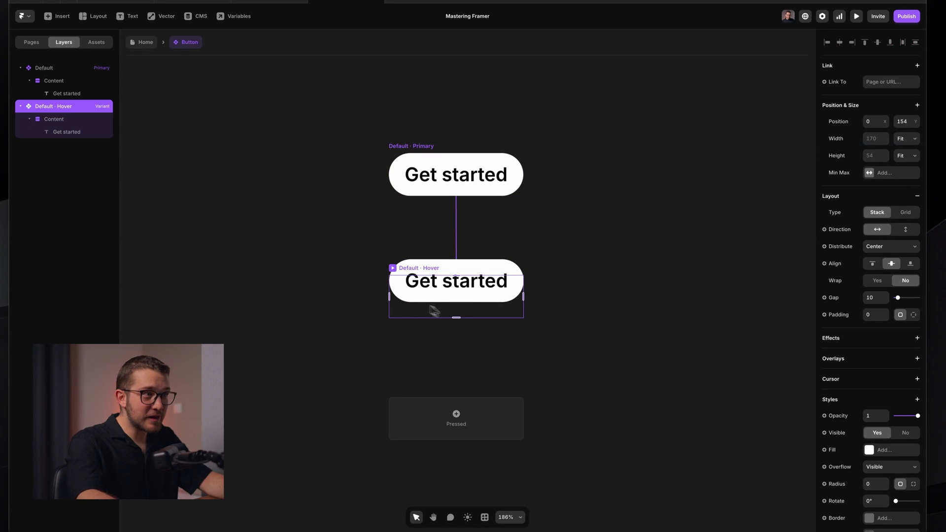
{"action": "left_click_drag", "start_coordinate": [363, 250], "coordinate": [638, 356]}
{"action": "key", "text": "Escape"}
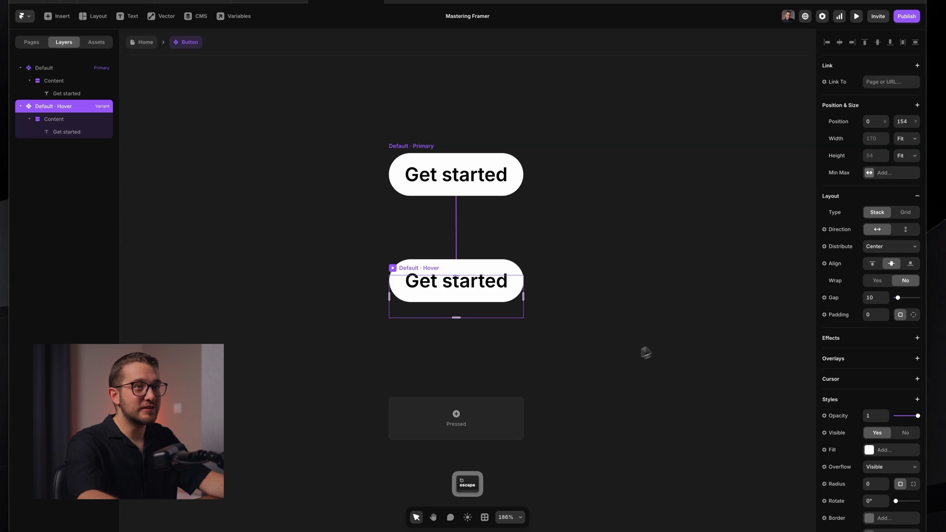
{"action": "left_click", "coordinate": [906, 139]}
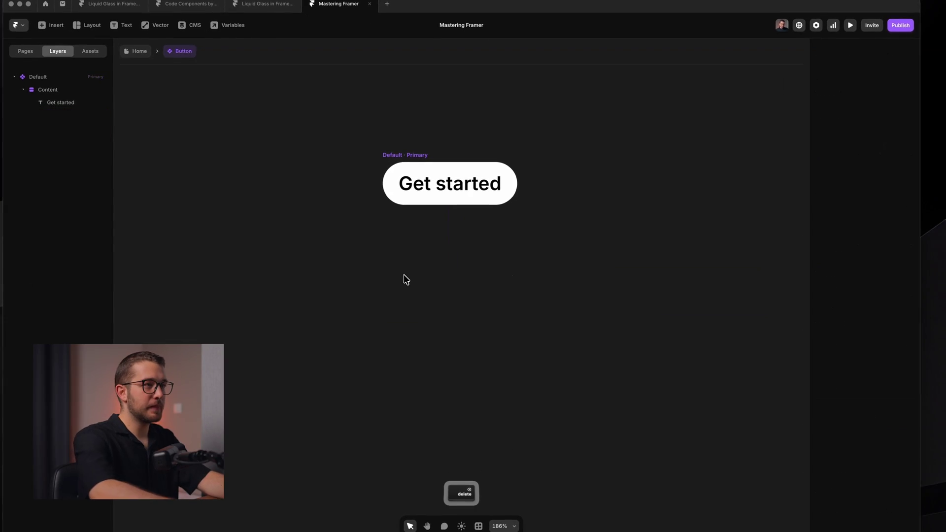
Step: Add a Hover variant below the Default button, then reselect Default with both variants centred in view
{"action": "left_click", "coordinate": [429, 160]}
{"action": "left_click", "coordinate": [465, 310]}
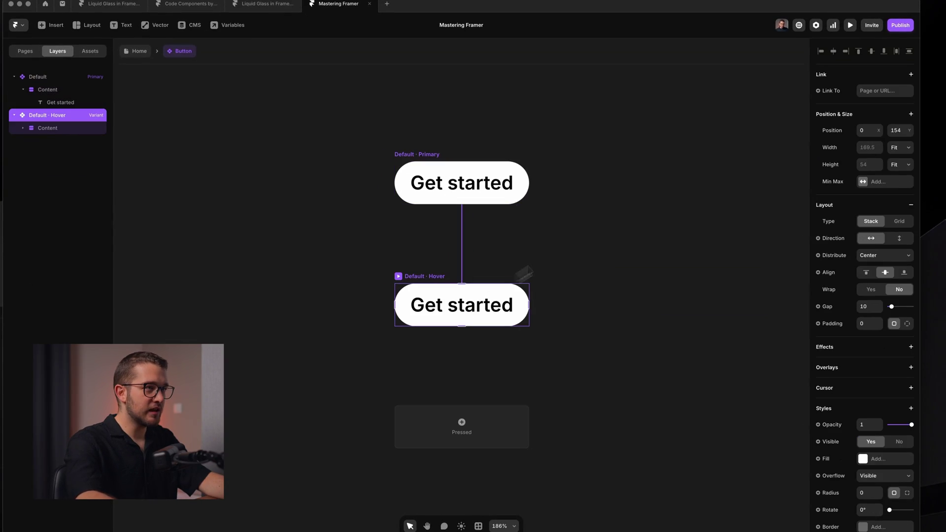
{"action": "left_click", "coordinate": [563, 249]}
{"action": "key", "text": "space"}
{"action": "left_click_drag", "start_coordinate": [563, 249], "coordinate": [512, 278]}
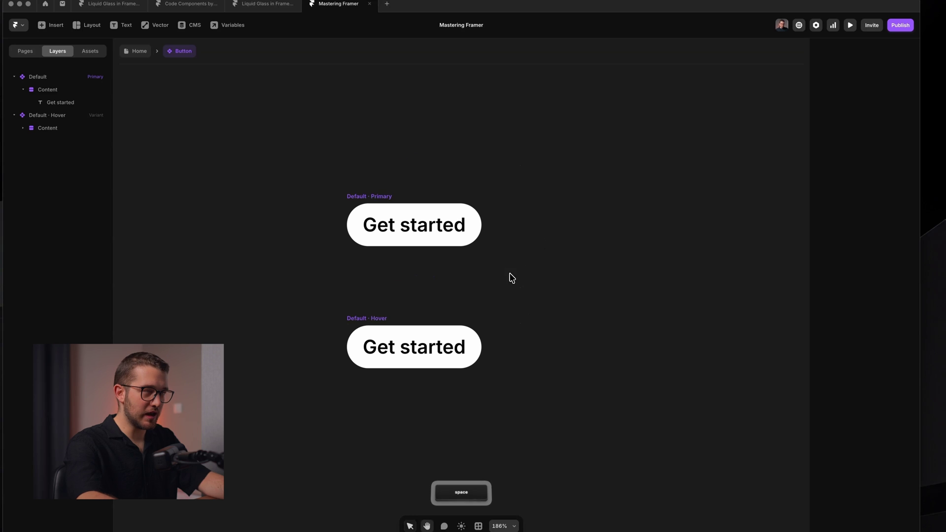
{"action": "left_click", "coordinate": [405, 214]}
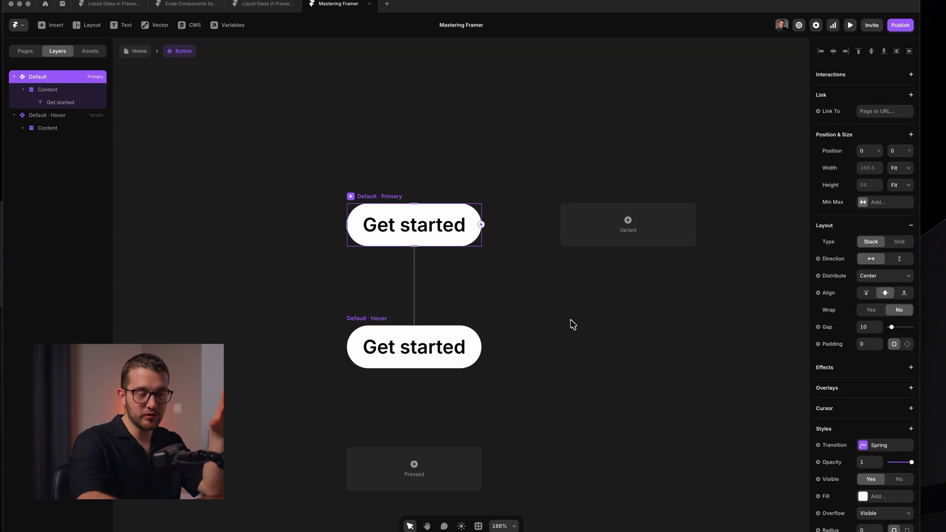
{"action": "scroll", "coordinate": [857, 355], "scroll_direction": "down", "scroll_amount": 5}
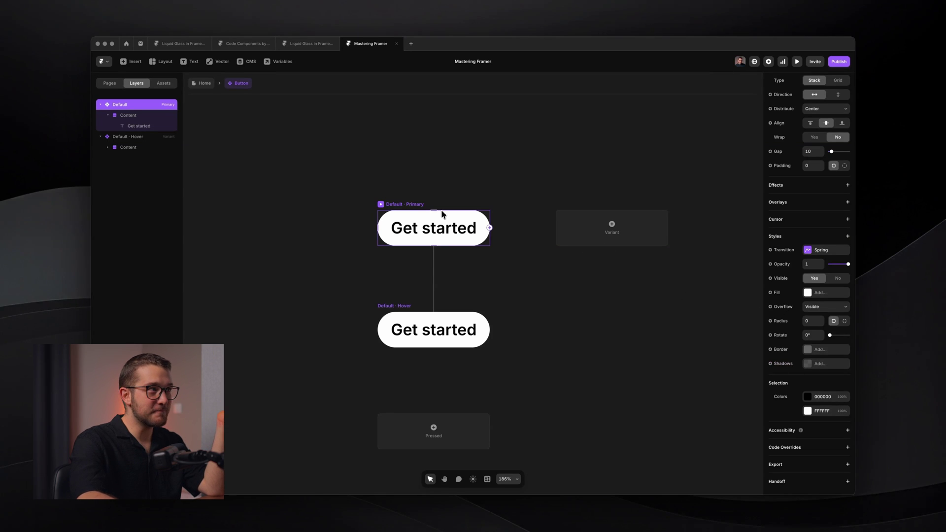
{"action": "double_click", "coordinate": [433, 318]}
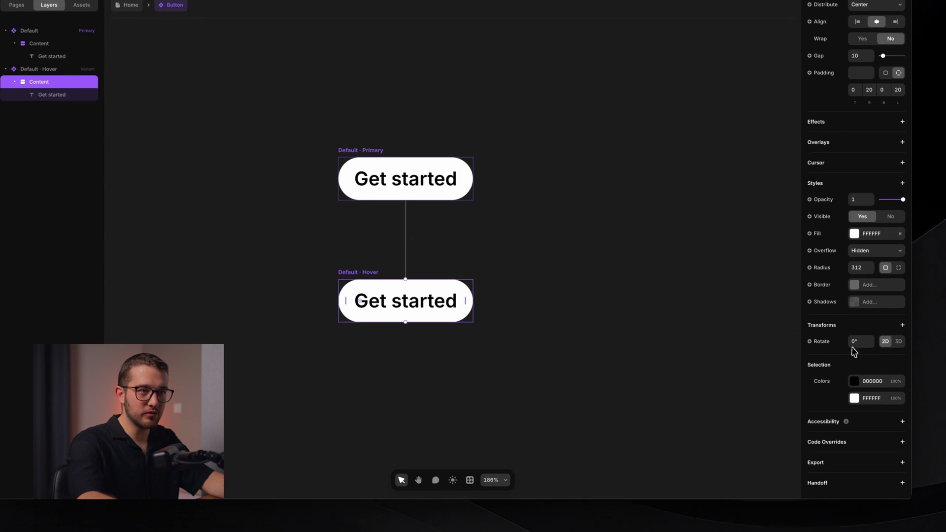
{"action": "left_click", "coordinate": [891, 322]}
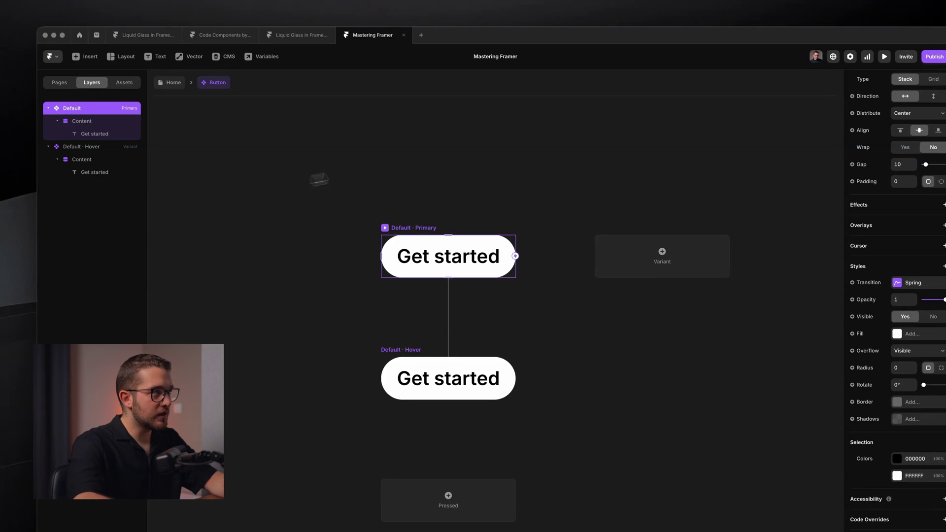
{"action": "left_click", "coordinate": [83, 123]}
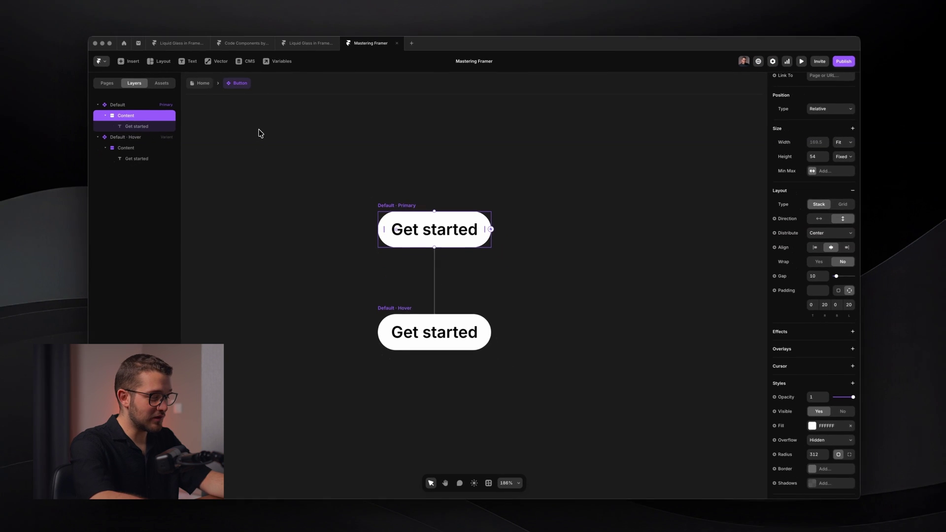
{"action": "key", "text": "alt"}
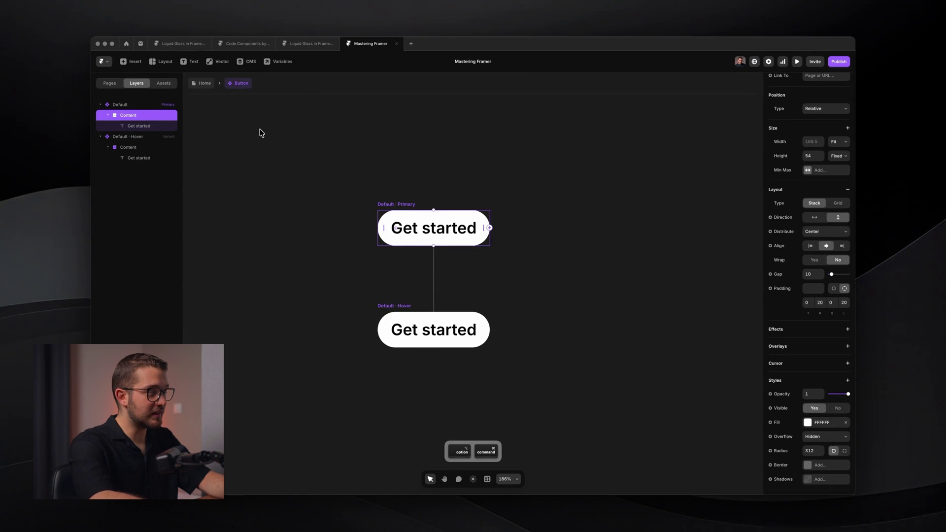
Step: Wrap the Content layer in a new stack, Content 2, sized to fit its content width
{"action": "key", "text": "alt+super+Return"}
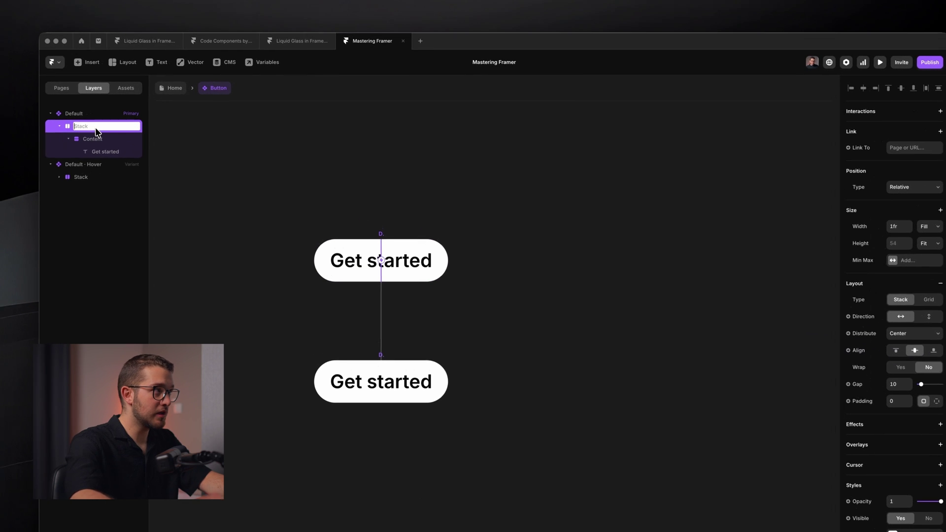
{"action": "key", "text": "Return"}
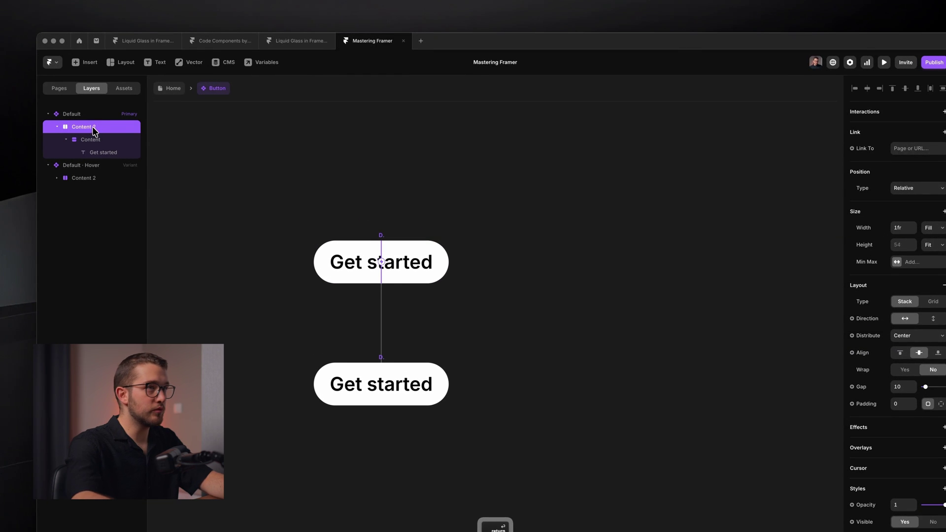
{"action": "left_click", "coordinate": [934, 228]}
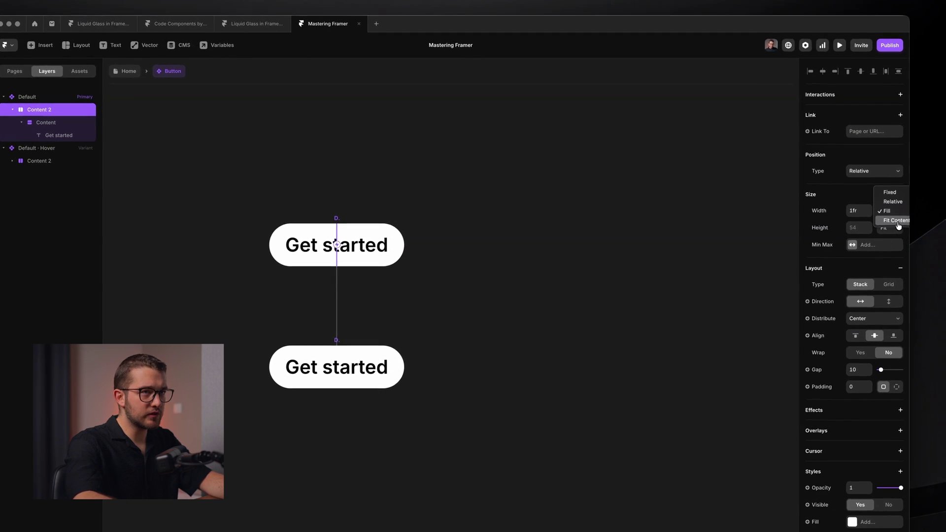
{"action": "left_click", "coordinate": [936, 253]}
{"action": "left_click", "coordinate": [890, 228]}
{"action": "left_click", "coordinate": [894, 217]}
{"action": "key", "text": "super+z"}
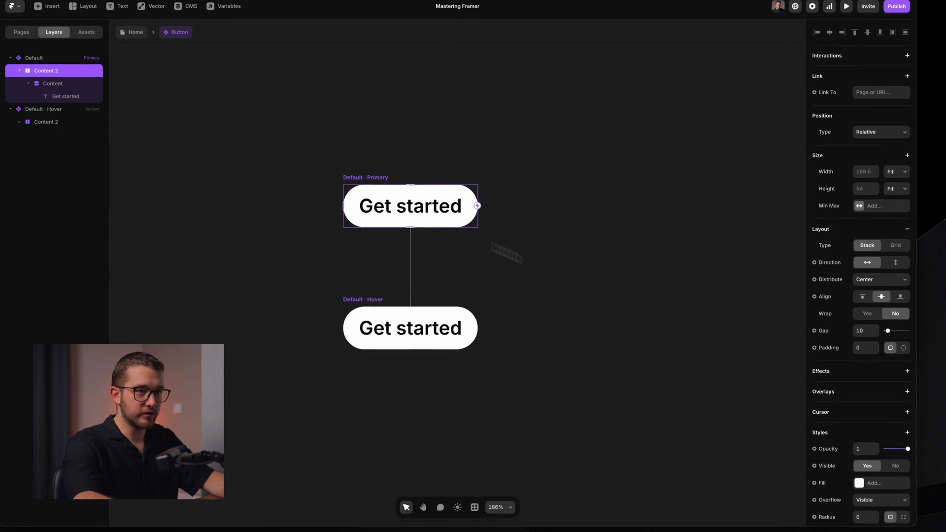
Step: Give Content 2 a 3D rotation transform and tilt it to -90° on the X axis
{"action": "scroll", "coordinate": [841, 377], "scroll_direction": "down", "scroll_amount": 3}
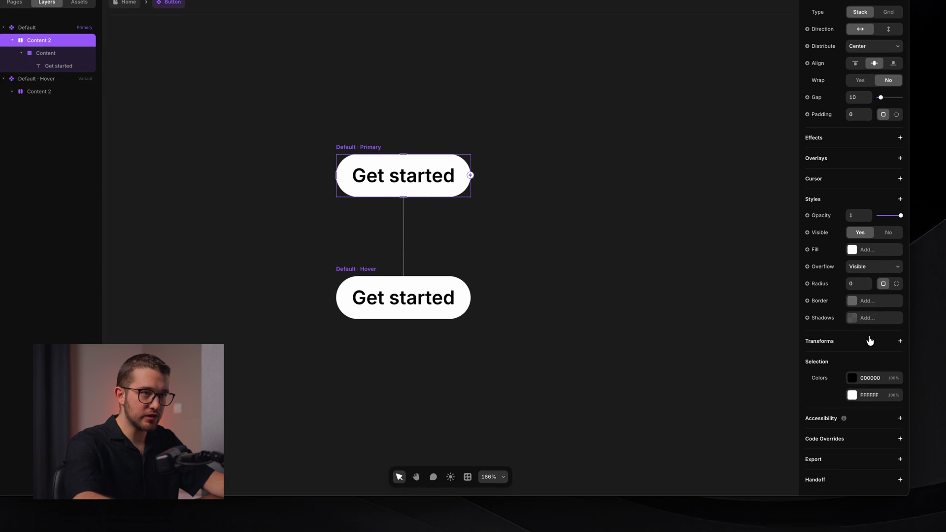
{"action": "left_click", "coordinate": [869, 340]}
{"action": "left_click", "coordinate": [856, 374]}
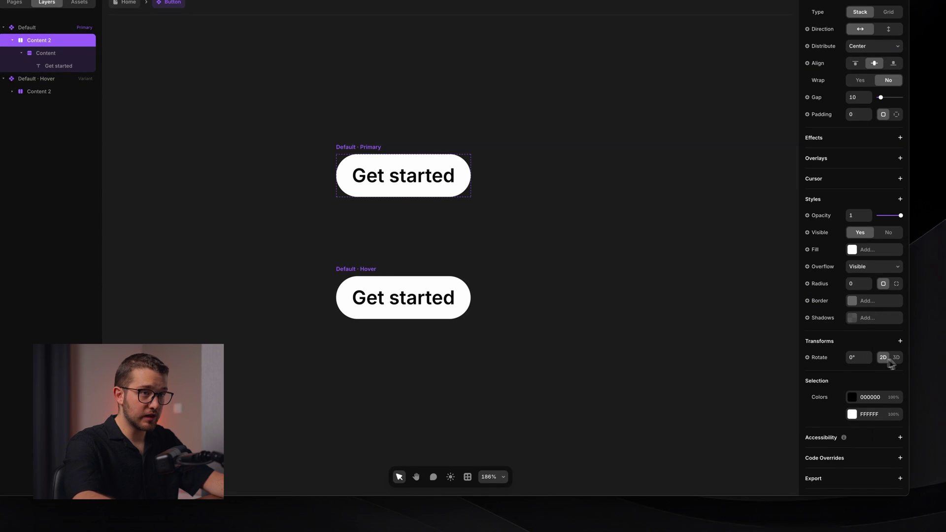
{"action": "left_click", "coordinate": [895, 358]}
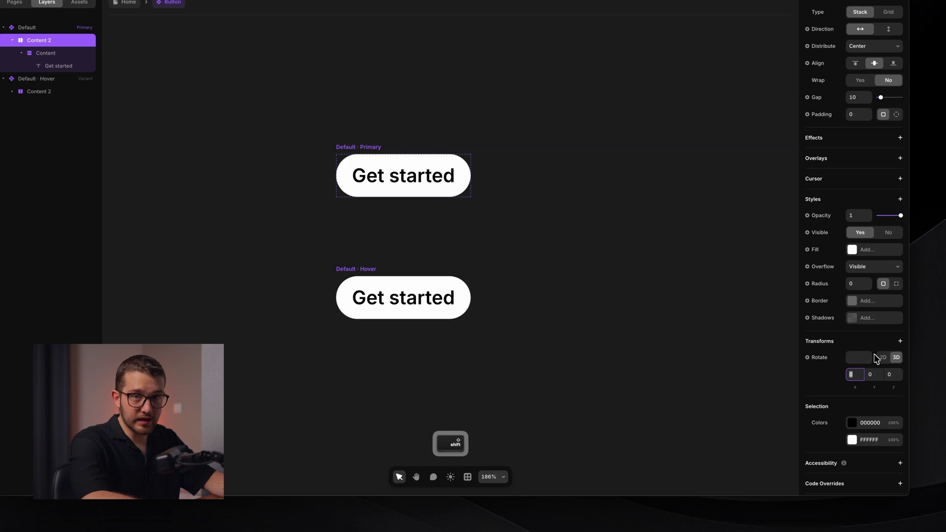
{"action": "key", "text": "shift+Down"}
{"action": "key", "text": "shift+Down"}
{"action": "key", "text": "shift+Down"}
{"action": "key", "text": "shift+Down"}
{"action": "key", "text": "shift+Down"}
{"action": "key", "text": "shift+Down"}
{"action": "key", "text": "shift+Down"}
{"action": "key", "text": "shift+Down"}
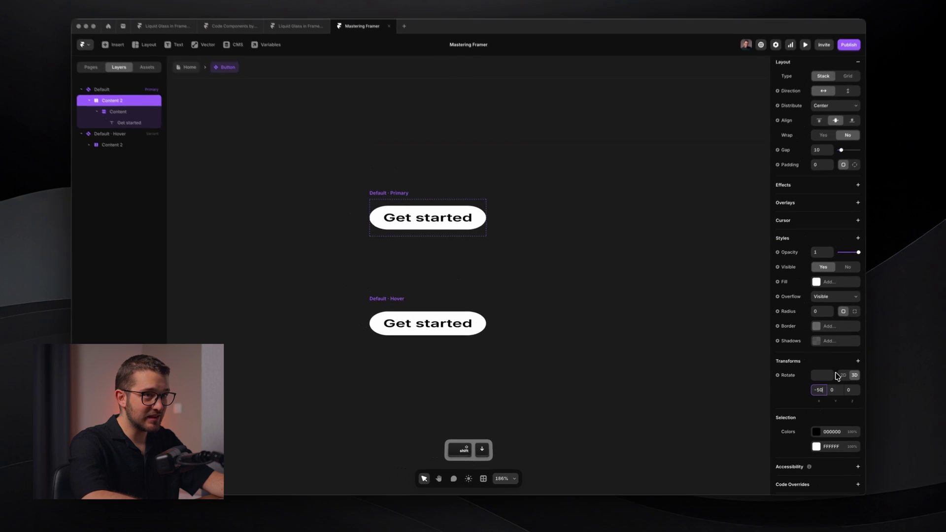
{"action": "key", "text": "shift+Down"}
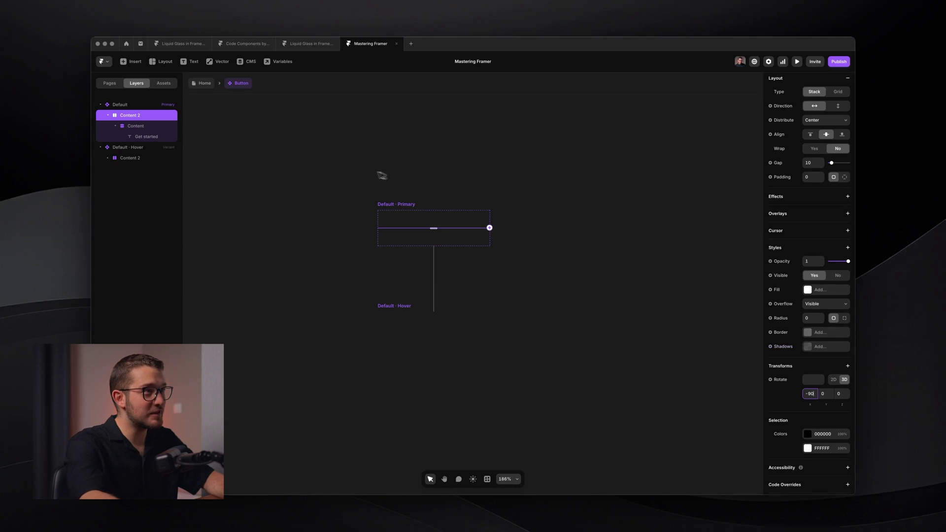
Step: Switch the primary button's inner Content layer rotation to 3D
{"action": "left_click", "coordinate": [115, 127]}
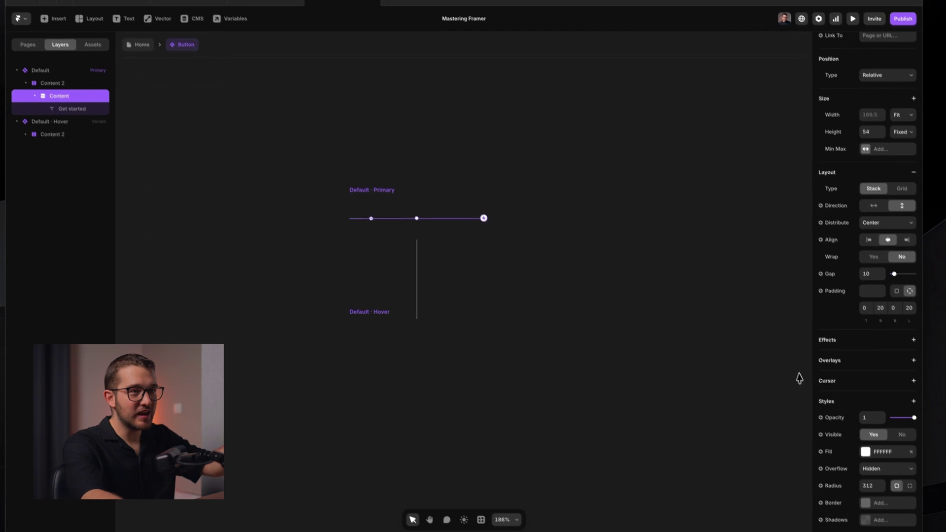
{"action": "scroll", "coordinate": [875, 380], "scroll_direction": "down", "scroll_amount": 5}
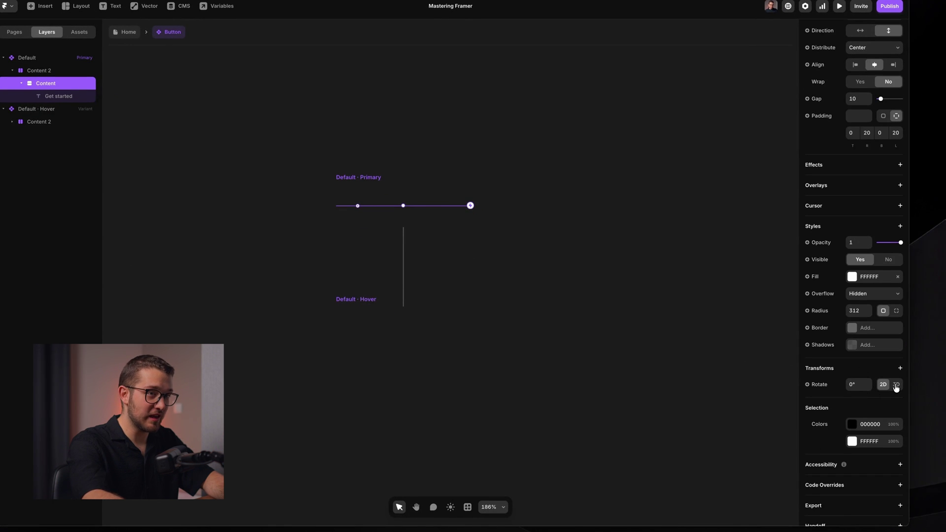
{"action": "left_click", "coordinate": [896, 385]}
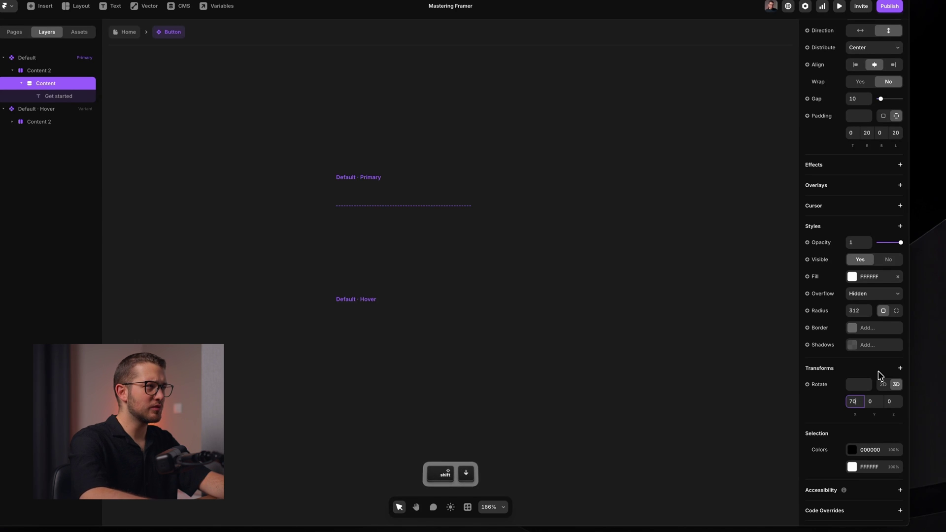
Step: Turn on Preserve 3D in Content 2's transforms
{"action": "left_click", "coordinate": [39, 70]}
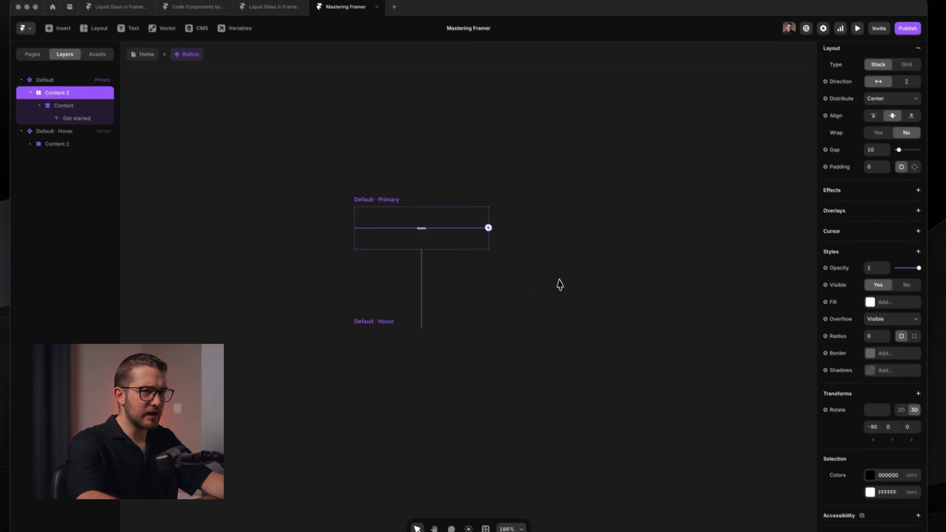
{"action": "left_click", "coordinate": [903, 354]}
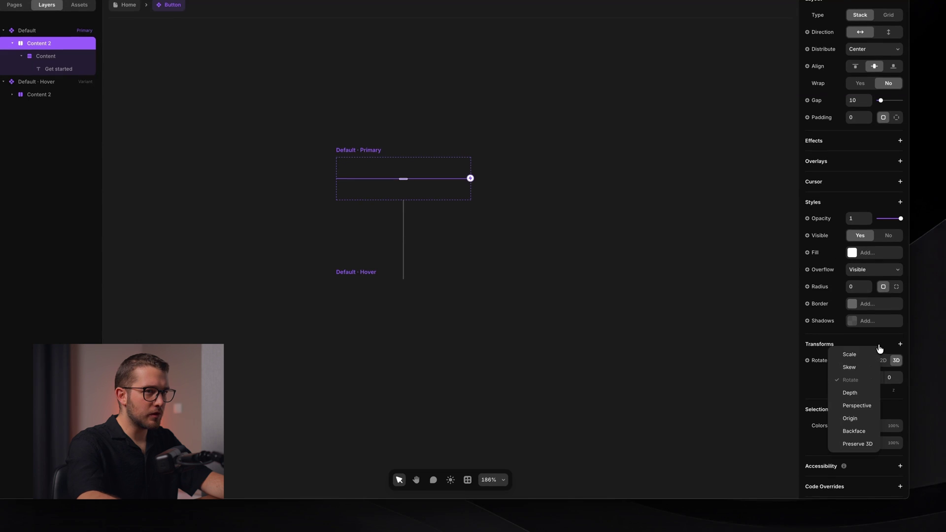
{"action": "left_click", "coordinate": [863, 453]}
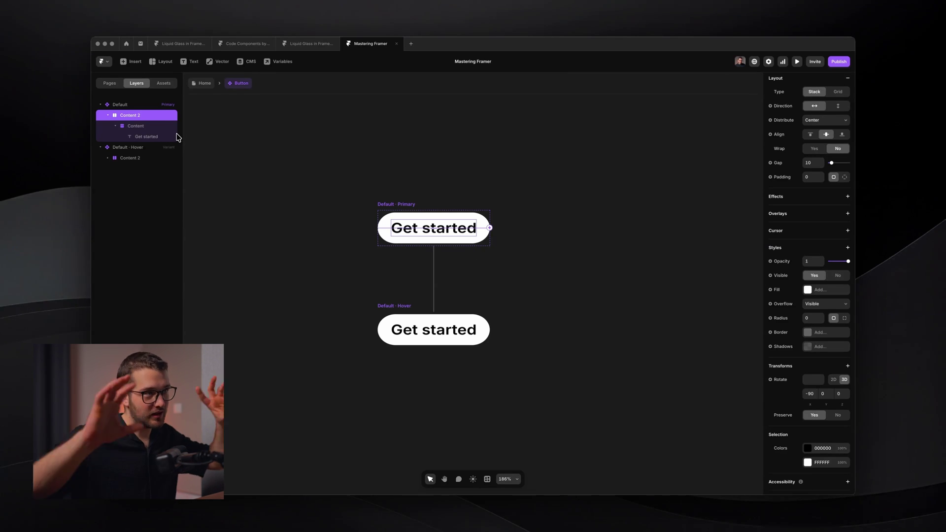
Step: Set the inner Content layer's X rotation to 90° so Get started faces front again
{"action": "left_click", "coordinate": [142, 126]}
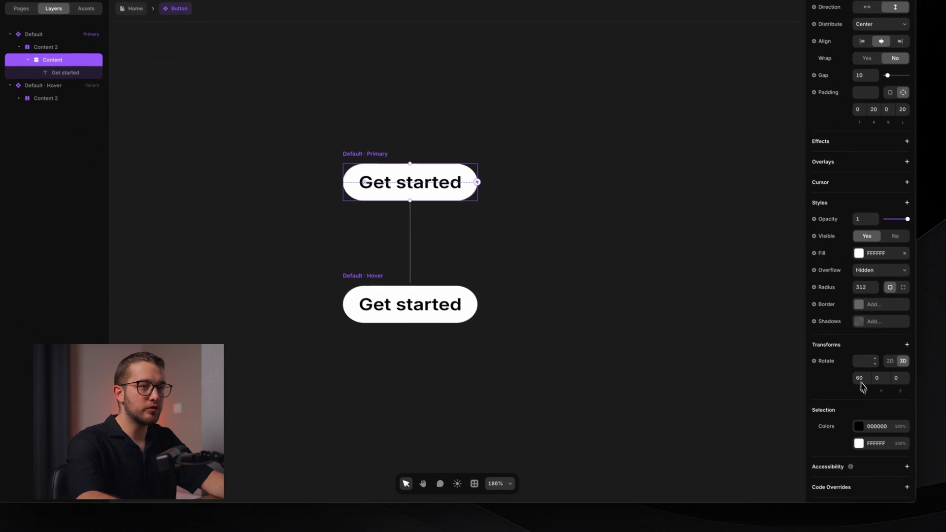
{"action": "left_click", "coordinate": [861, 380]}
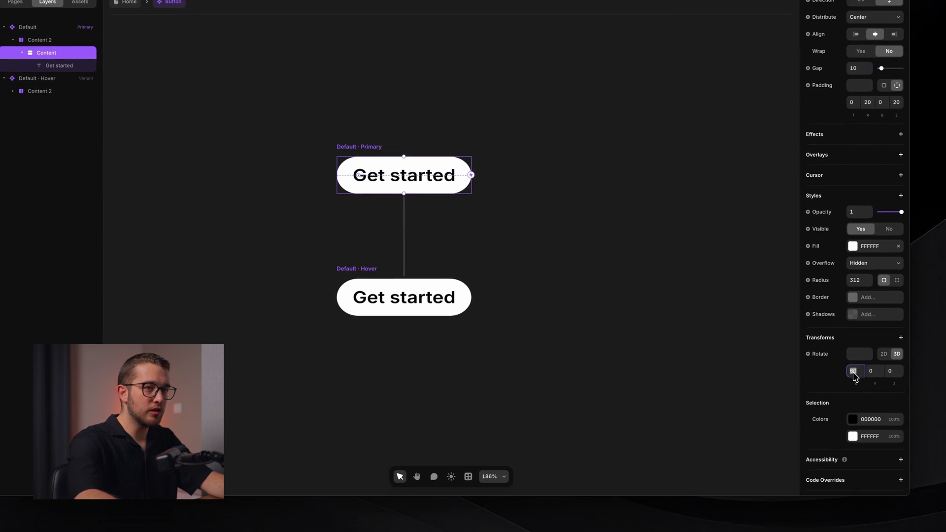
{"action": "key", "text": "shift+Up"}
{"action": "key", "text": "shift+Up"}
{"action": "key", "text": "shift+Up"}
{"action": "key", "text": "shift+Up"}
{"action": "key", "text": "shift+Up"}
{"action": "key", "text": "shift+Up"}
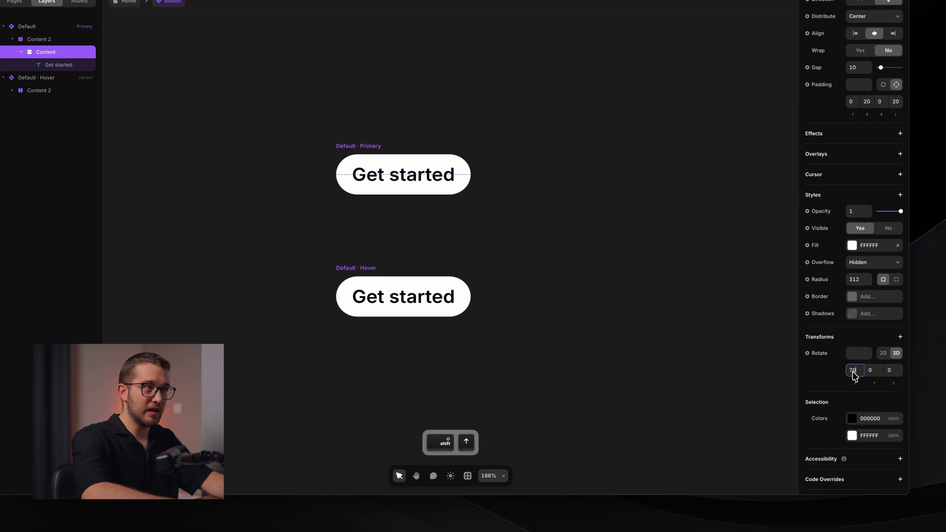
{"action": "key", "text": "Return"}
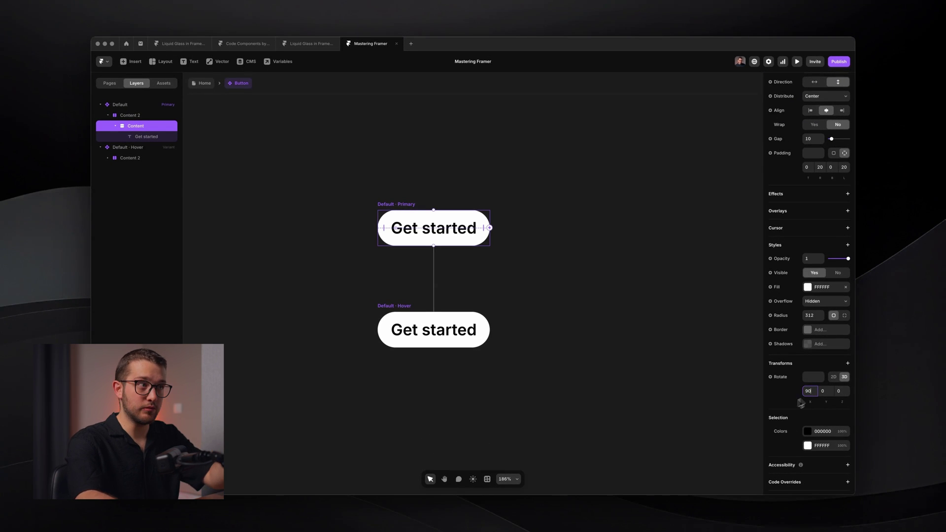
{"action": "left_click", "coordinate": [557, 281]}
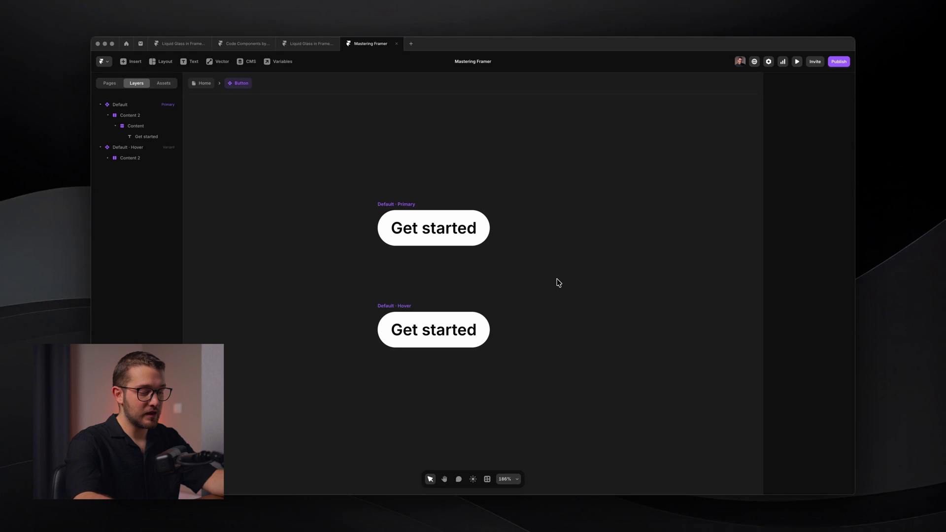
Step: Add a Depth transform to the Hover variant's Content, adjust its value, and preview the button
{"action": "left_click", "coordinate": [479, 327], "text": "super"}
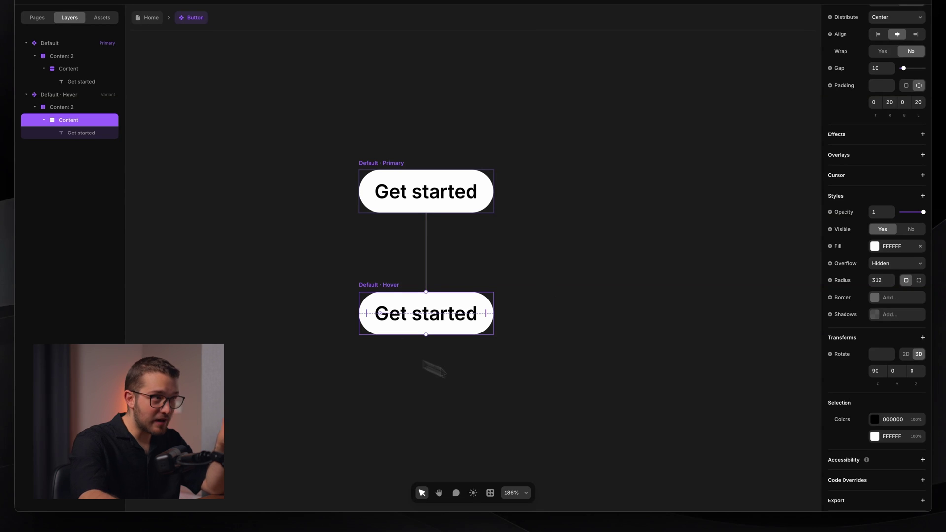
{"action": "scroll", "coordinate": [491, 310], "scroll_direction": "up", "scroll_amount": 5}
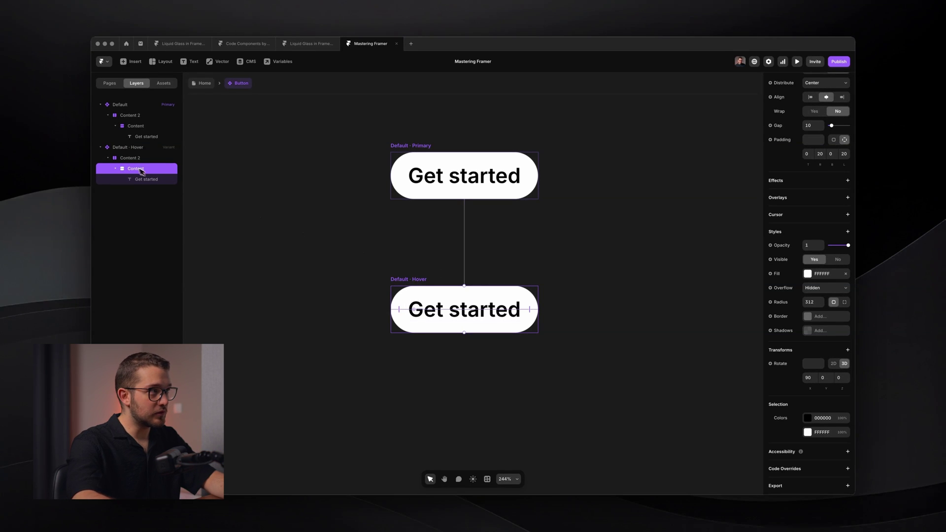
{"action": "left_click", "coordinate": [847, 350]}
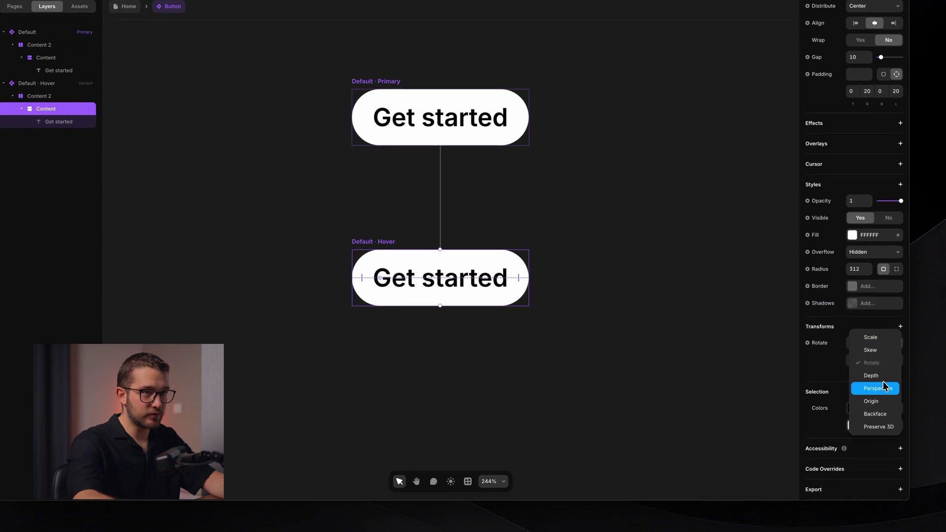
{"action": "left_click", "coordinate": [884, 381]}
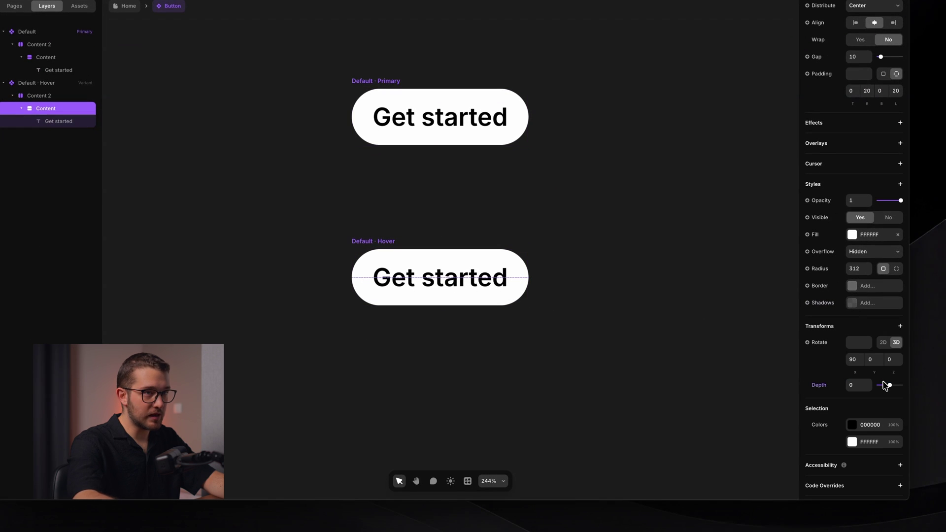
{"action": "key", "text": "shift+Up"}
{"action": "key", "text": "shift+Up"}
{"action": "key", "text": "shift+Up"}
{"action": "key", "text": "shift+Up"}
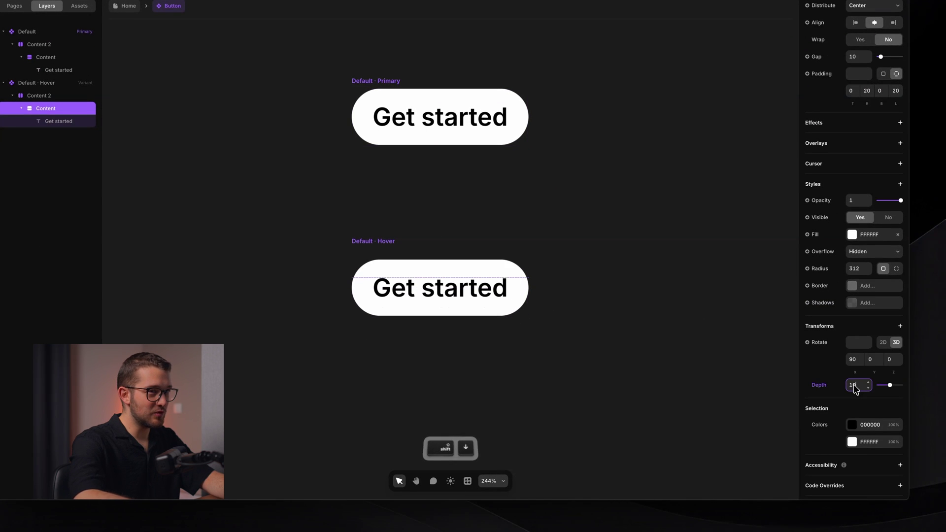
{"action": "key", "text": "shift+Up"}
{"action": "key", "text": "shift+Up"}
{"action": "key", "text": "shift+Up"}
{"action": "key", "text": "shift+Up"}
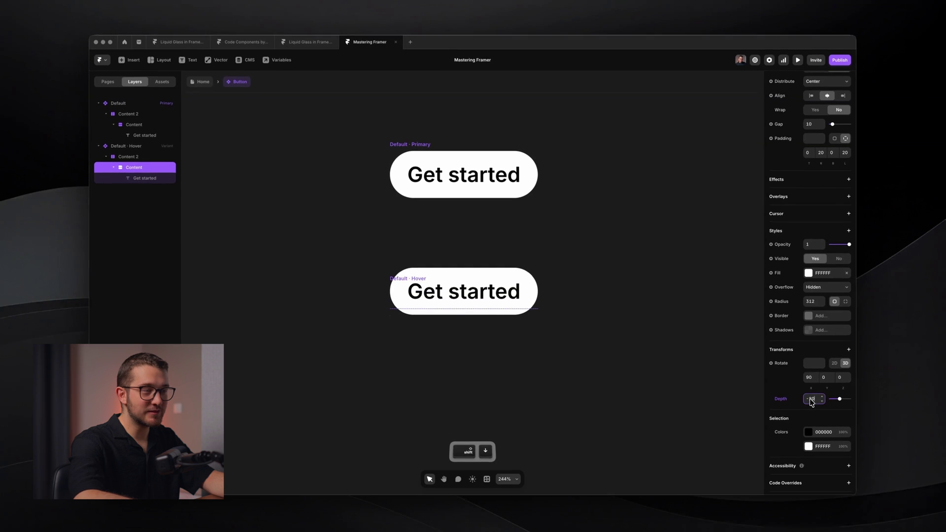
{"action": "key", "text": "shift+Up"}
{"action": "key", "text": "shift+Up"}
{"action": "key", "text": "shift+Up"}
{"action": "key", "text": "shift+Up"}
{"action": "key", "text": "shift+Up"}
{"action": "key", "text": "shift+Up"}
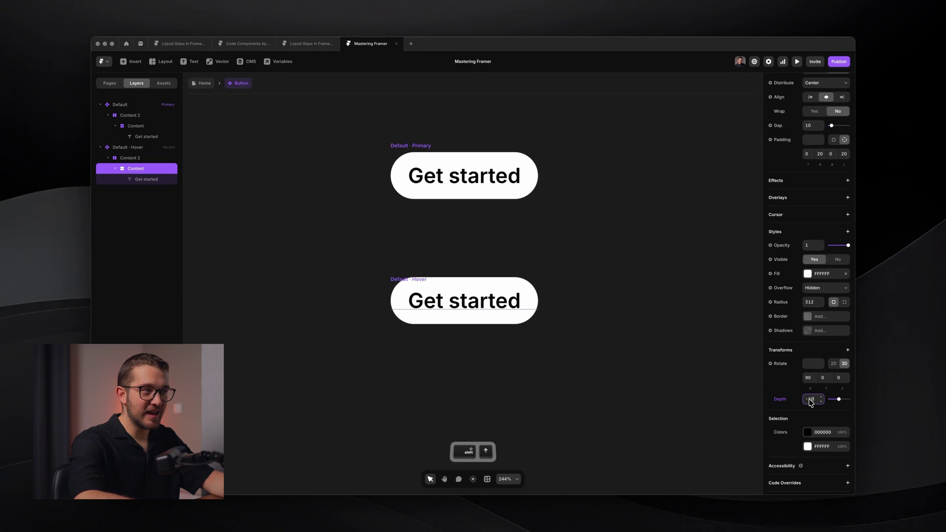
{"action": "key", "text": "shift+Up"}
{"action": "key", "text": "shift+Down"}
{"action": "key", "text": "shift+Down"}
{"action": "key", "text": "shift+Down"}
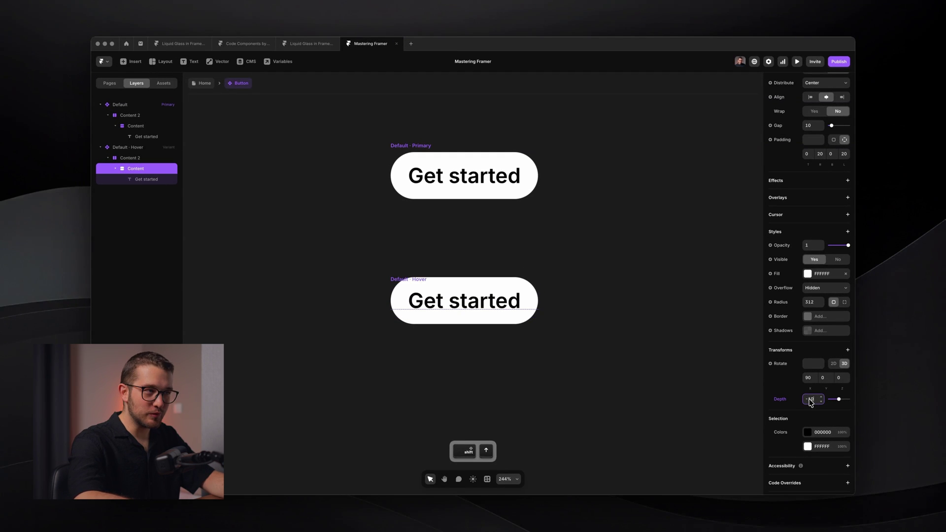
{"action": "key", "text": "shift+Down"}
{"action": "key", "text": "shift+Up"}
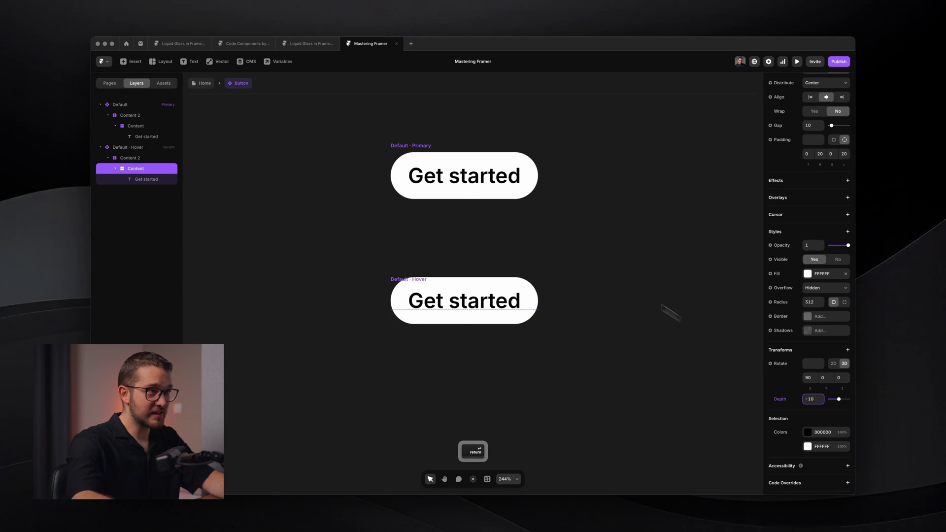
{"action": "key", "text": "super+p"}
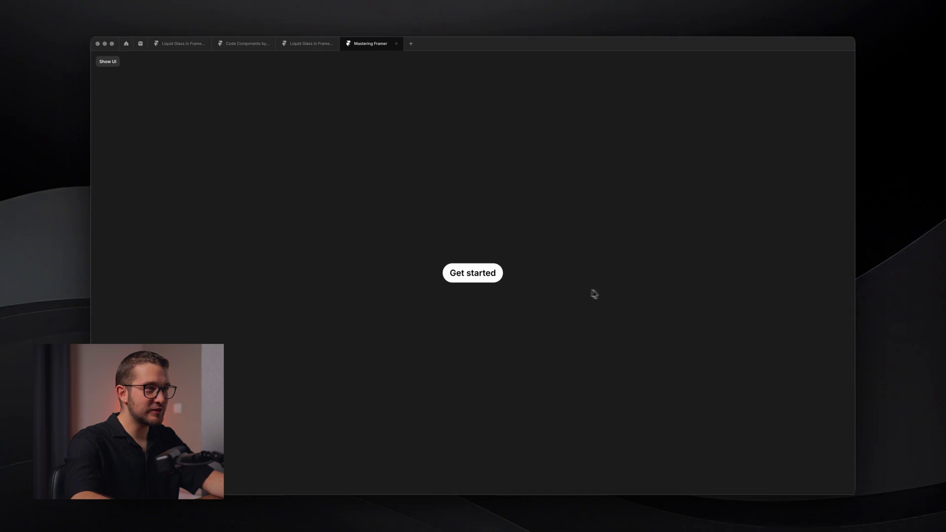
Step: Back in the editor, link the Get started text to a new Plain Text variable called Label
{"action": "key", "text": "super+p"}
{"action": "left_click", "coordinate": [503, 178], "text": "super"}
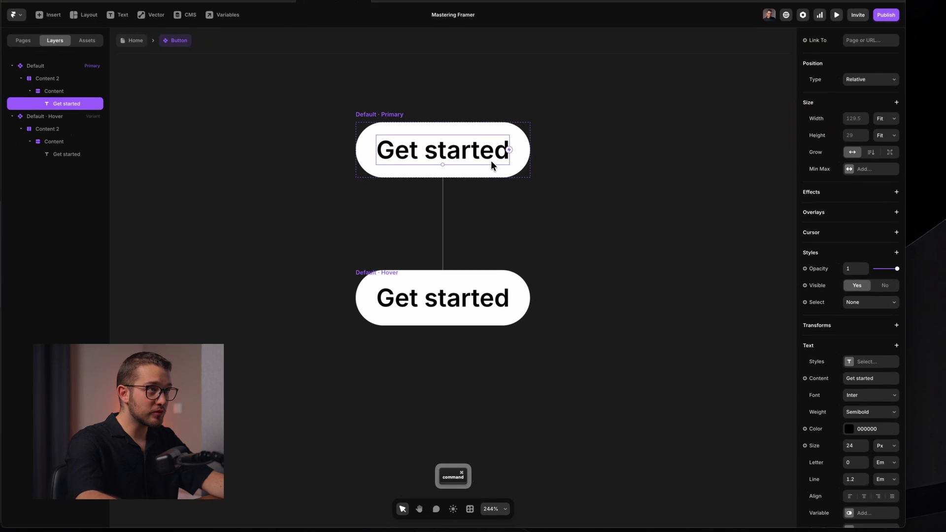
{"action": "left_click", "coordinate": [823, 382]}
{"action": "mouse_move", "coordinate": [830, 396]}
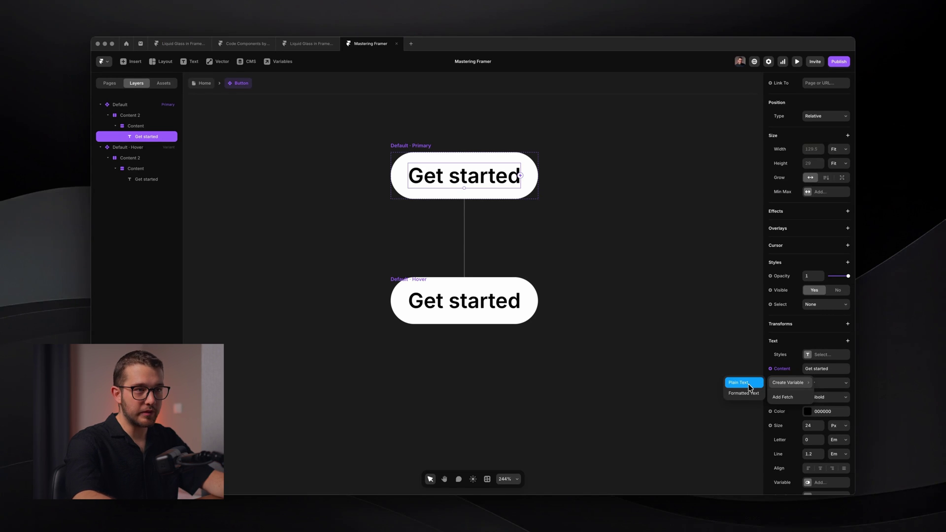
{"action": "left_click", "coordinate": [750, 388]}
{"action": "key", "text": "BackSpace"}
{"action": "type", "text": "Label"}
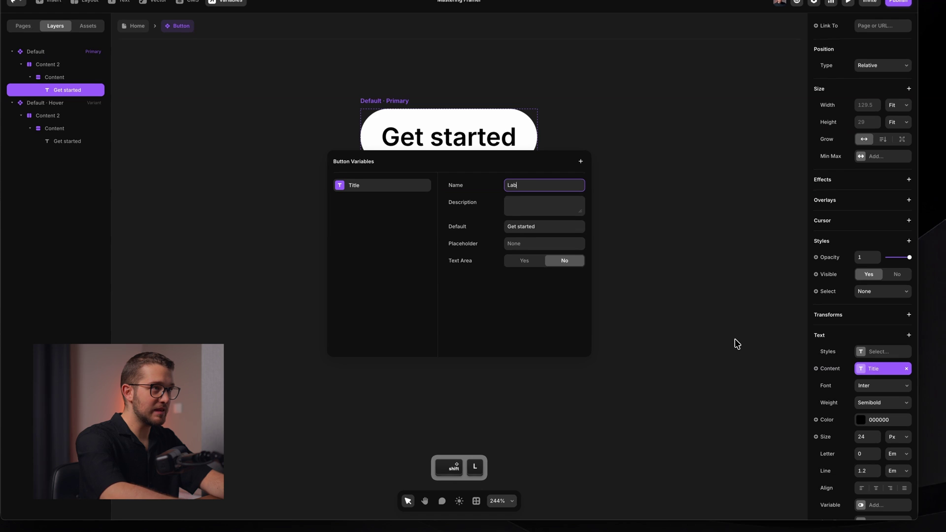
{"action": "key", "text": "Return"}
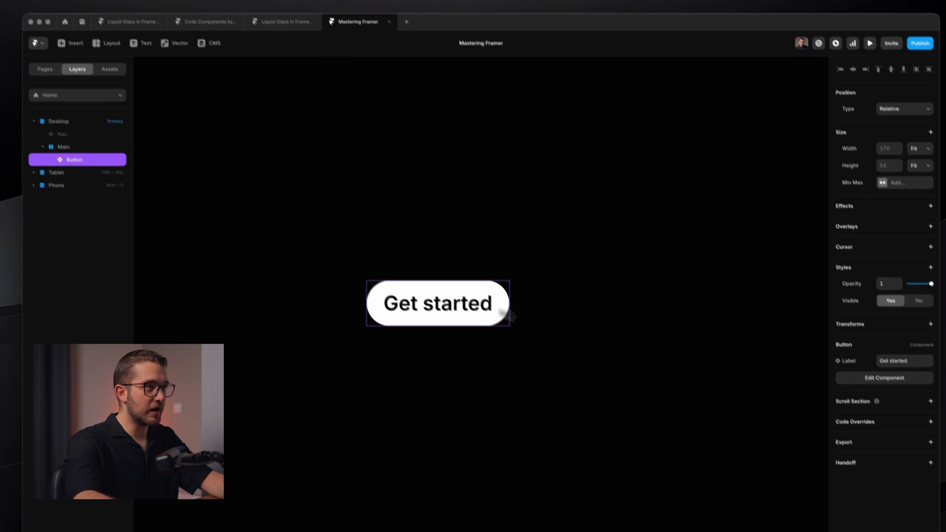
Step: Duplicate the button, relabel the copy 'Buy', and preview both buttons
{"action": "key", "text": "super+d"}
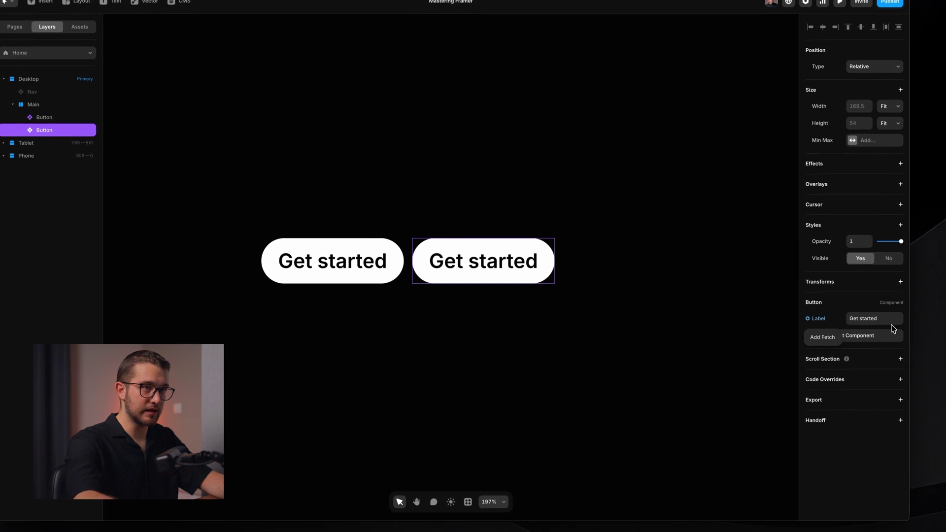
{"action": "type", "text": "Buy"}
{"action": "key", "text": "Return"}
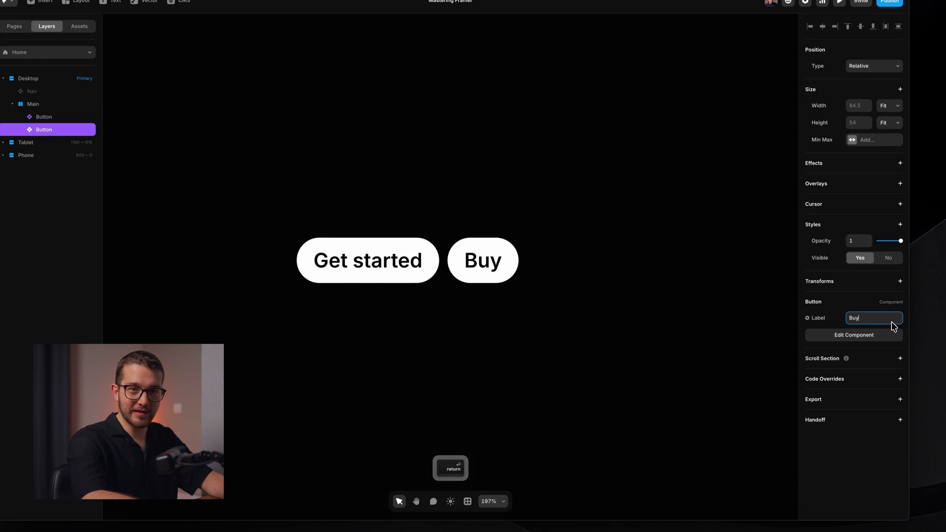
{"action": "key", "text": "super+p"}
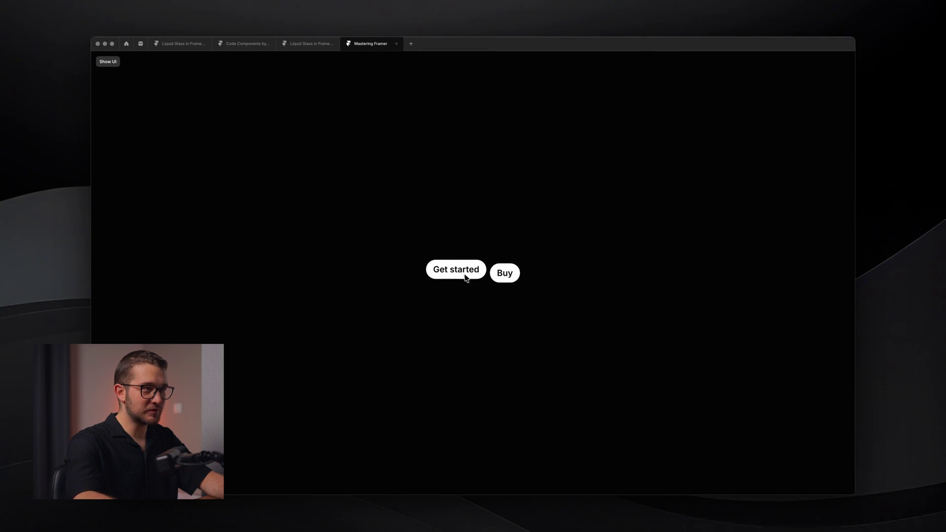